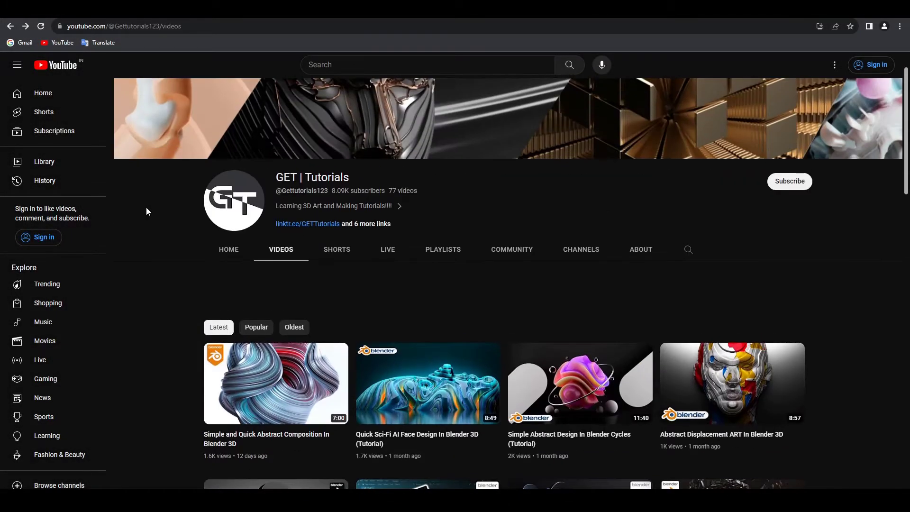
# Browse the channel's uploads and switch the video sort from Latest to Popular
pyautogui.scroll(-4, 147, 209)
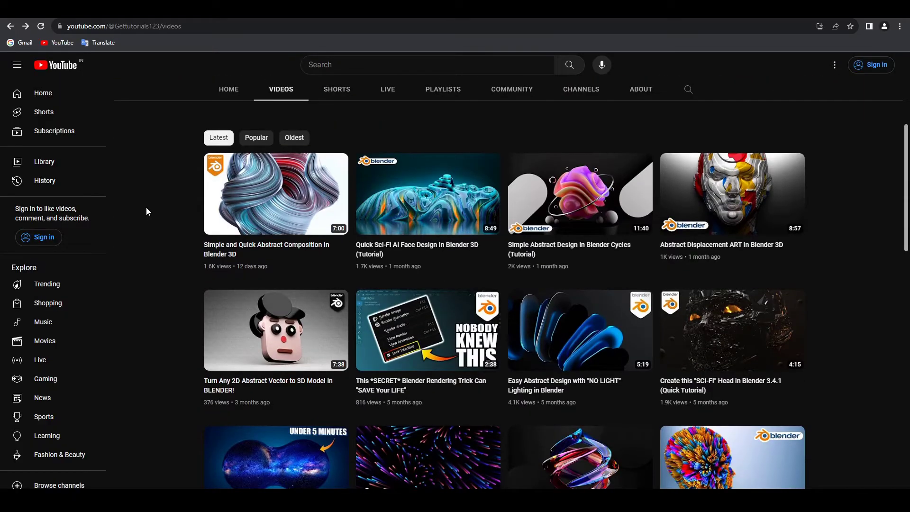
pyautogui.scroll(-5, 147, 208)
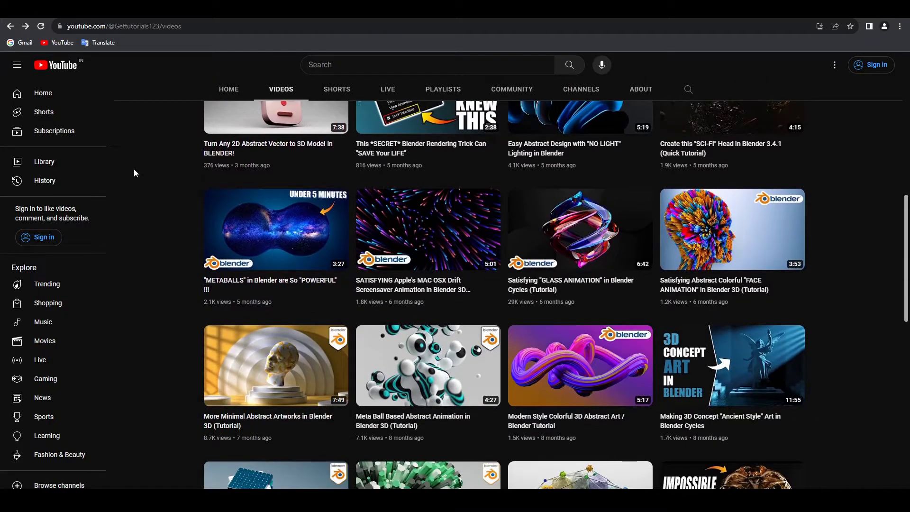
pyautogui.moveTo(564, 241)
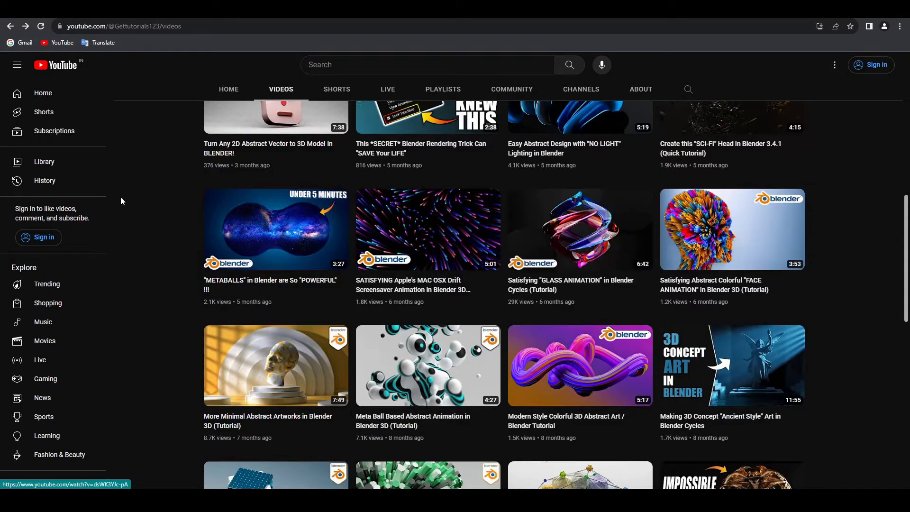
pyautogui.scroll(8, 163, 195)
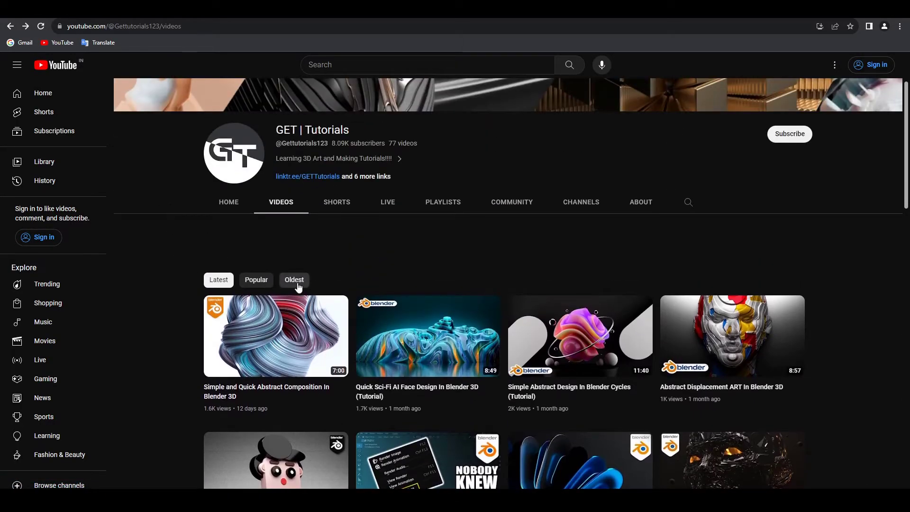
pyautogui.click(256, 280)
pyautogui.scroll(-3, 172, 237)
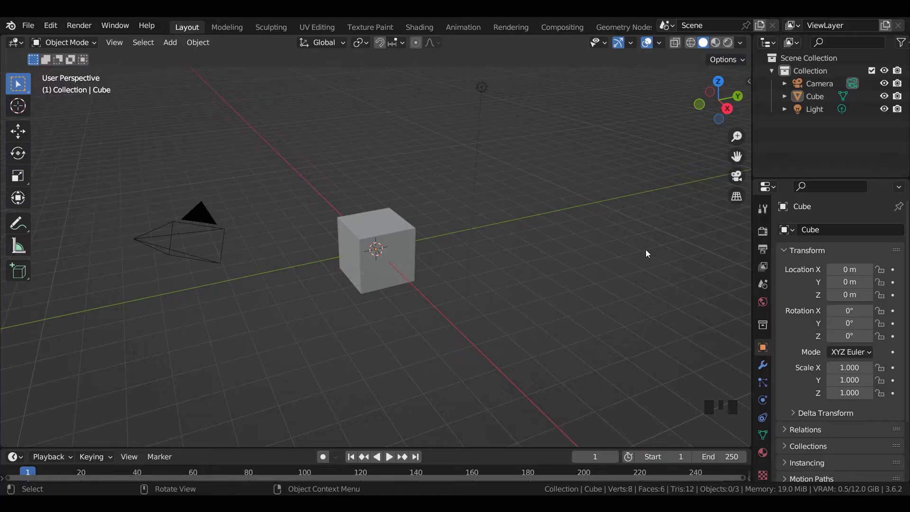
# Delete the default cube and light and switch to the front orthographic view
pyautogui.moveTo(328, 84); pyautogui.dragTo(528, 359)
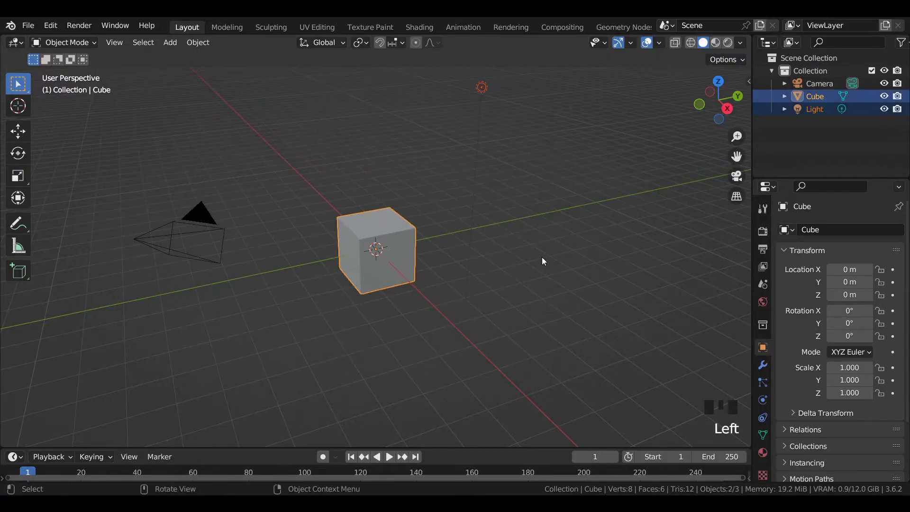
pyautogui.press('Delete')
pyautogui.press('KP_1')
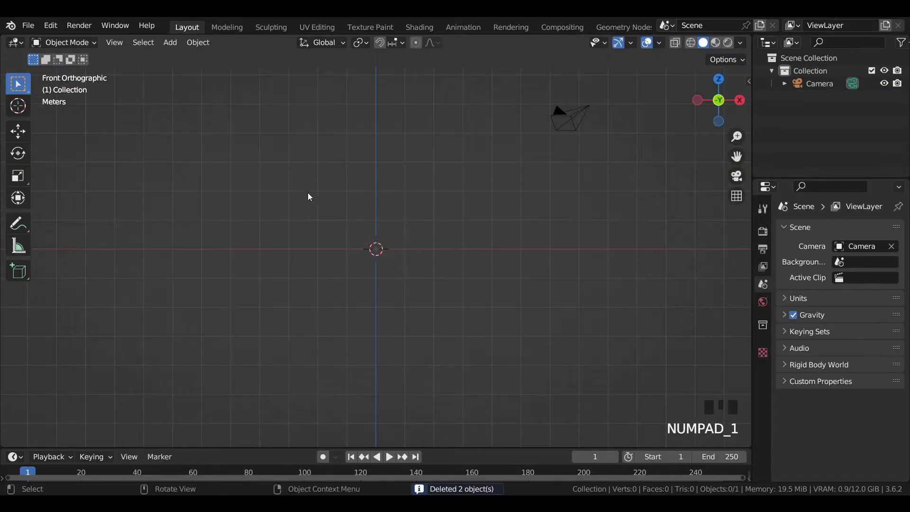
# Add a torus, a Bezier circle and a plain axes empty at the origin
pyautogui.hotkey('shift', 'a')
pyautogui.moveTo(283, 153)
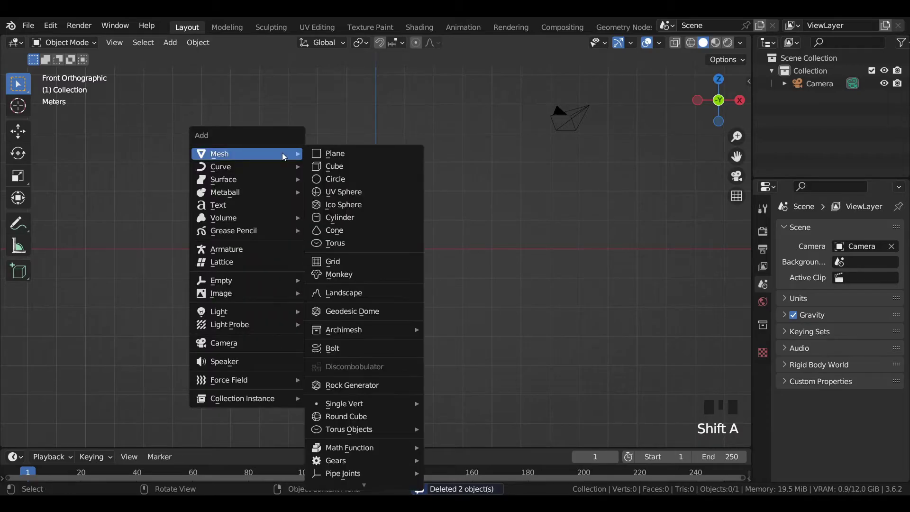
pyautogui.click(365, 249)
pyautogui.hotkey('shift', 'a')
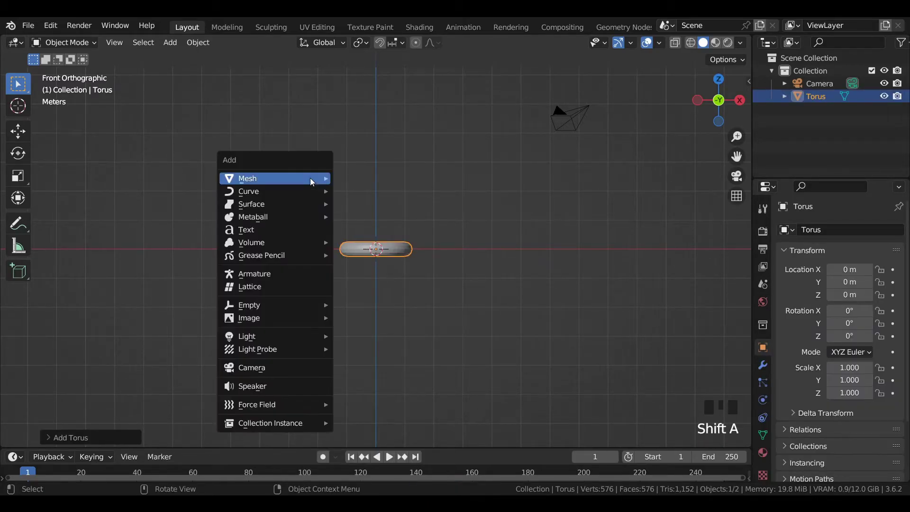
pyautogui.moveTo(311, 191)
pyautogui.click(374, 208)
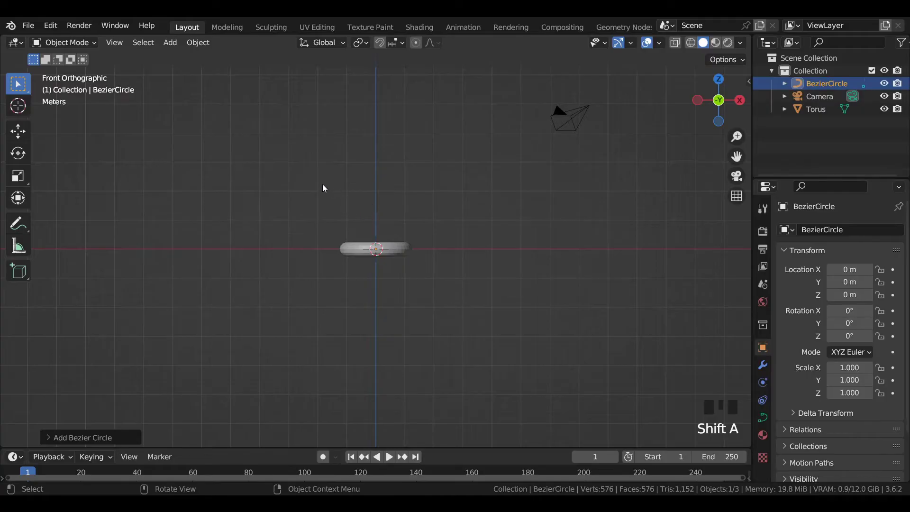
pyautogui.hotkey('shift', 'a')
pyautogui.moveTo(261, 280)
pyautogui.click(355, 278)
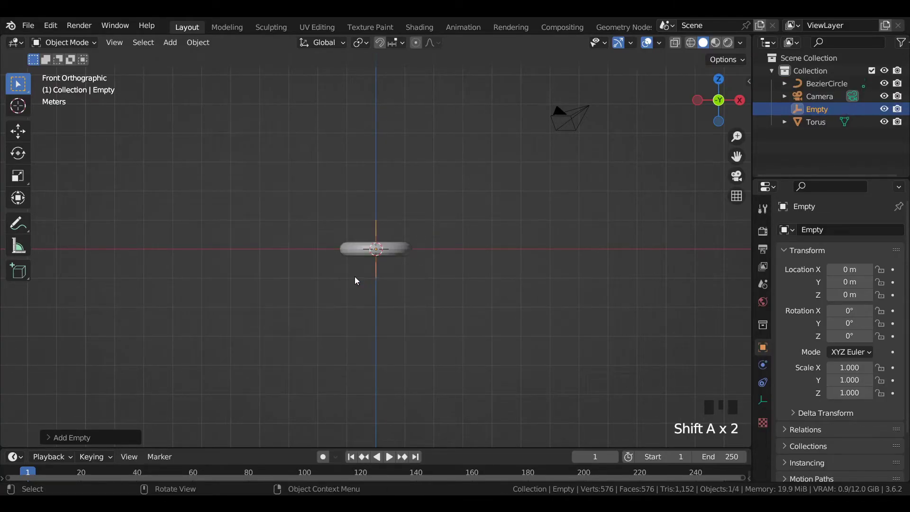
# Give the empty a Follow Path constraint targeting BezierCircle
pyautogui.click(762, 382)
pyautogui.click(836, 229)
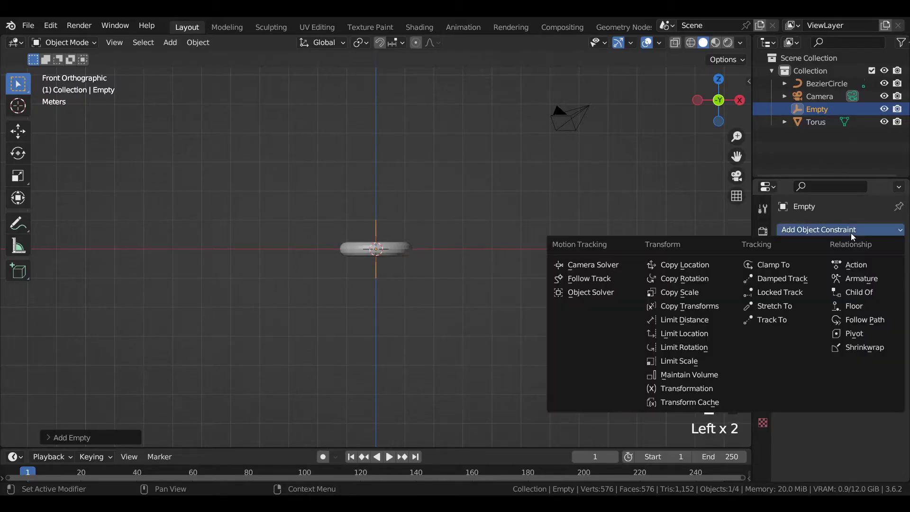
pyautogui.click(863, 325)
pyautogui.click(853, 269)
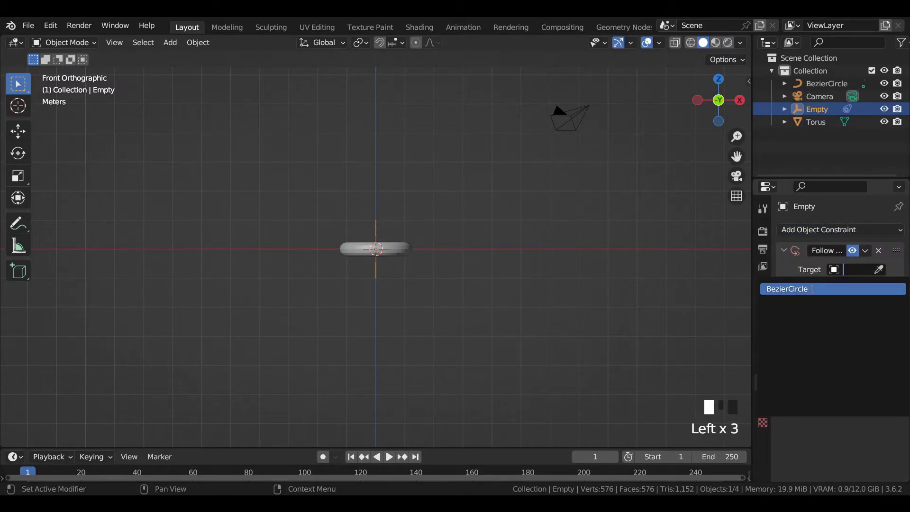
pyautogui.click(813, 287)
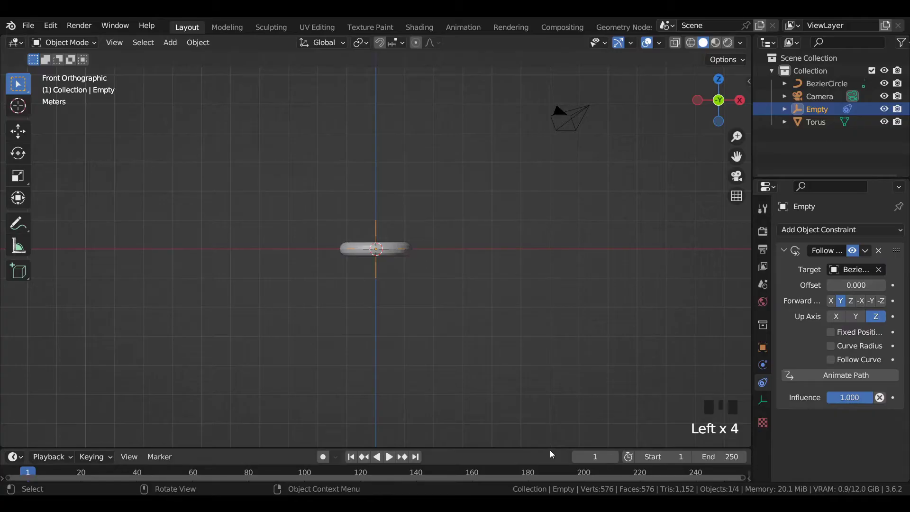
# Keyframe the path offset at frame 1 and set the animation end frame to 240
pyautogui.moveTo(551, 449); pyautogui.dragTo(568, 394)
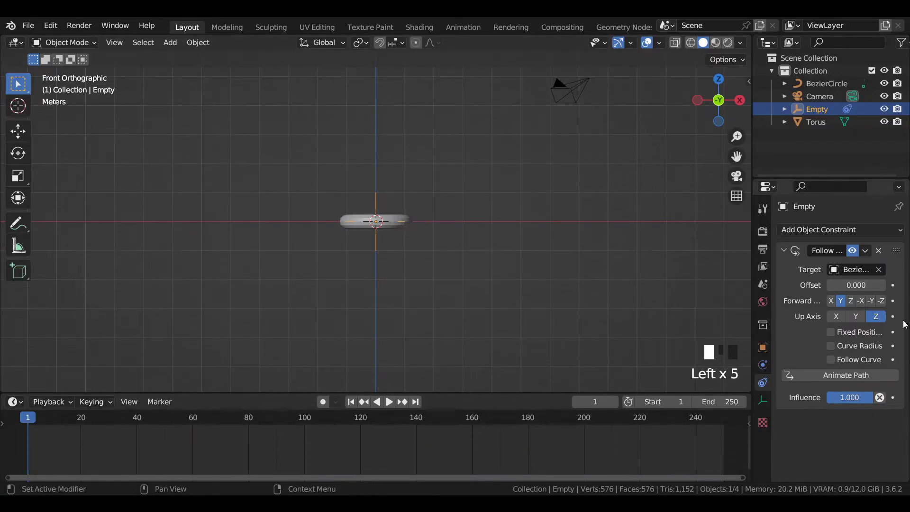
pyautogui.click(893, 288)
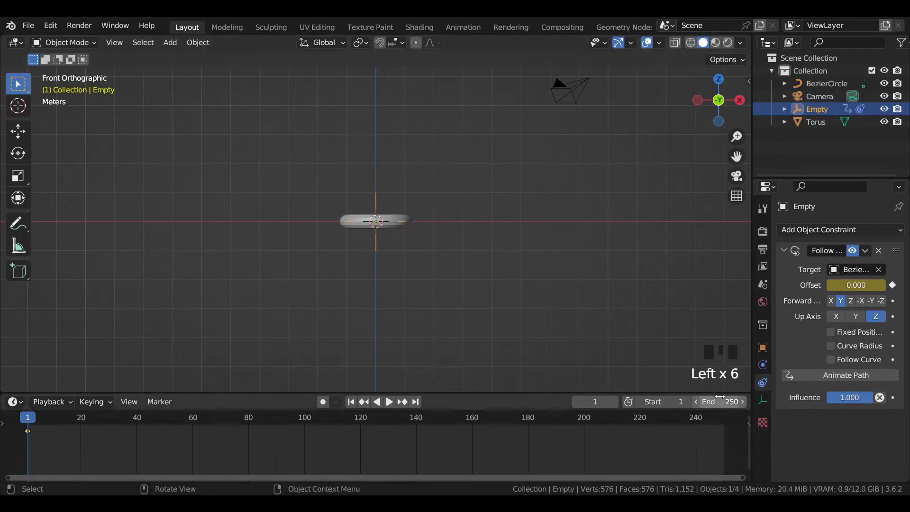
pyautogui.click(720, 401)
pyautogui.write('240')
pyautogui.press('Return')
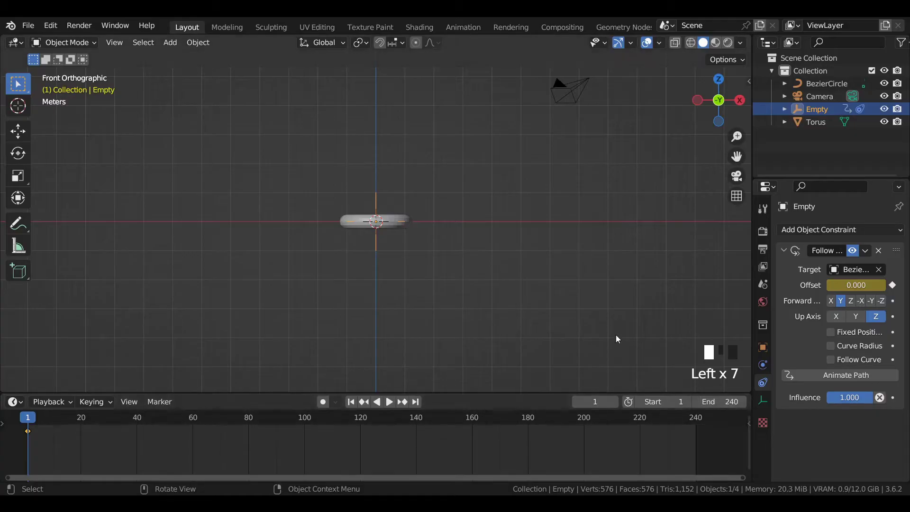
# Keyframe a path offset of 100 at frame 241 and save satisfying glass.blend
pyautogui.hotkey('shift', 'Right')
pyautogui.press('Right')
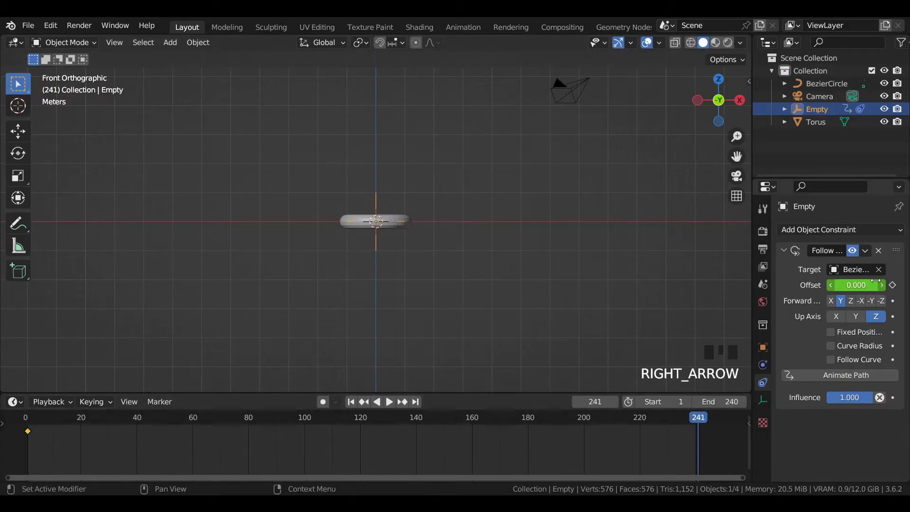
pyautogui.click(876, 284)
pyautogui.write('100')
pyautogui.press('Return')
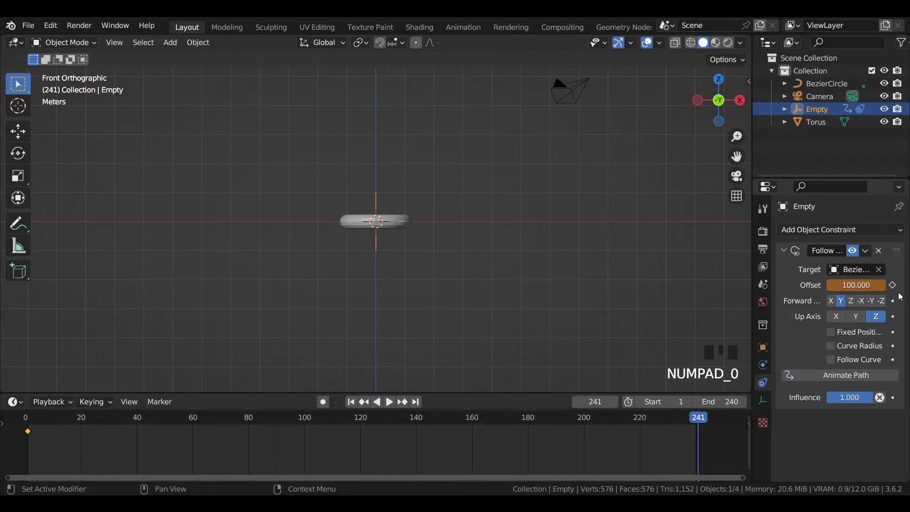
pyautogui.click(892, 284)
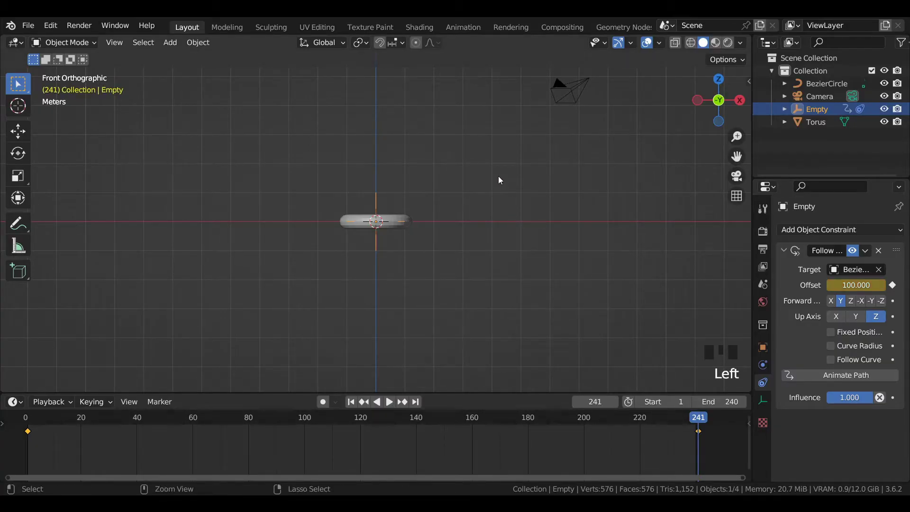
pyautogui.hotkey('ctrl', 's')
pyautogui.hotkey('ctrl', 's')
pyautogui.hotkey('ctrl', 's')
pyautogui.hotkey('ctrl', 's')
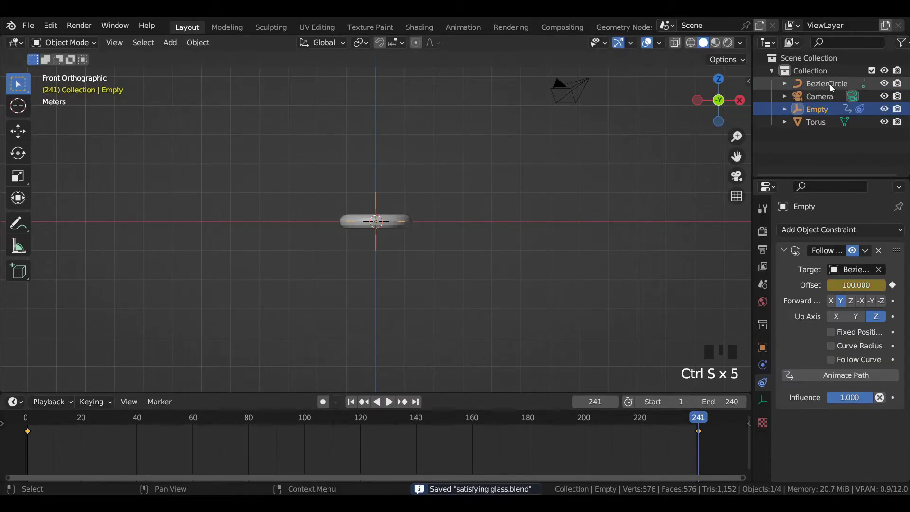
# At frame 1, give the Bezier circle Y rotation 360° and keyframe its Y and Z rotation
pyautogui.click(829, 84)
pyautogui.click(762, 348)
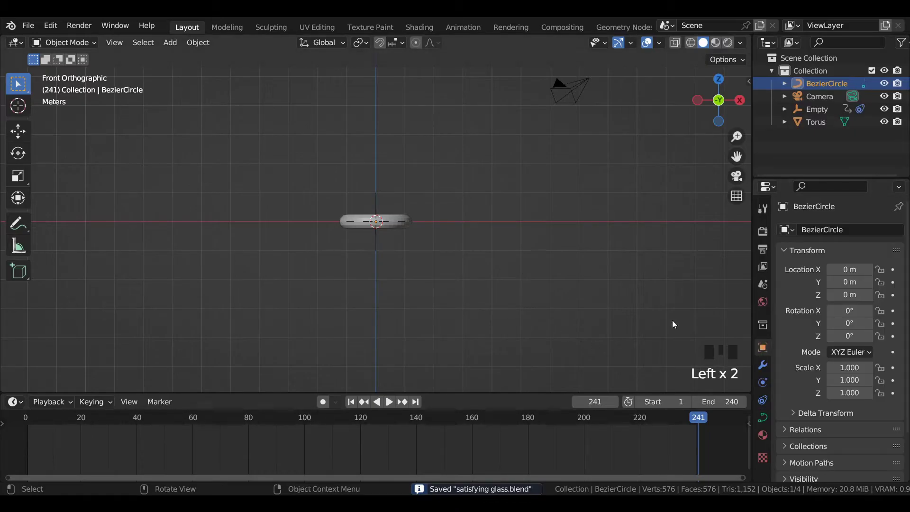
pyautogui.click(351, 402)
pyautogui.moveTo(849, 323); pyautogui.dragTo(877, 335)
pyautogui.hotkey('ctrl', 'z')
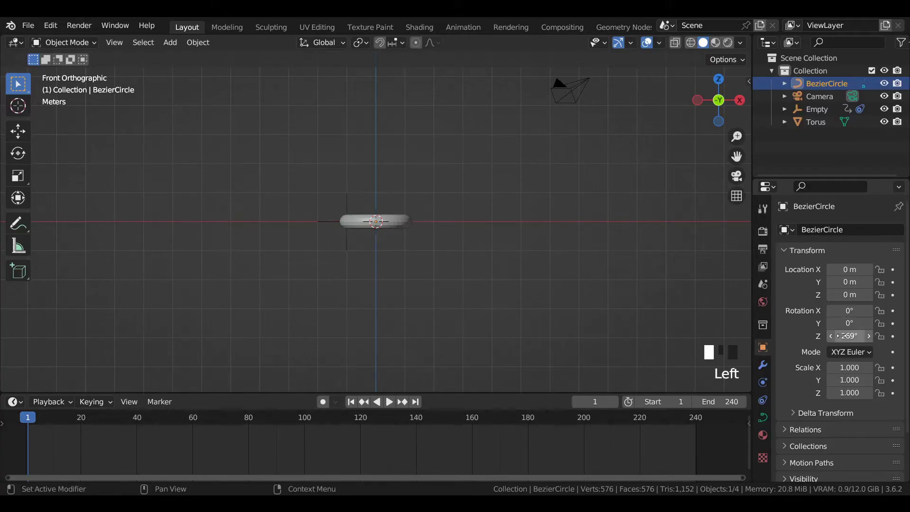
pyautogui.hotkey('ctrl', 'z')
pyautogui.click(852, 323)
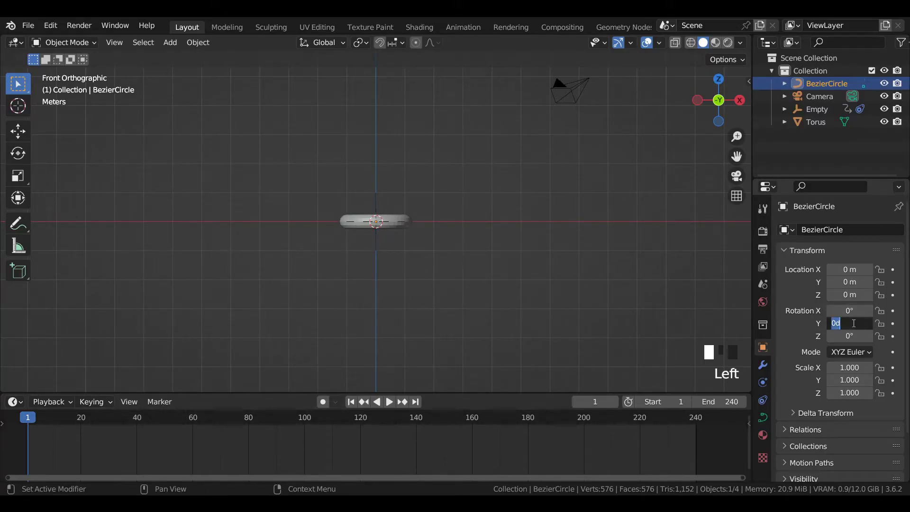
pyautogui.press('Return')
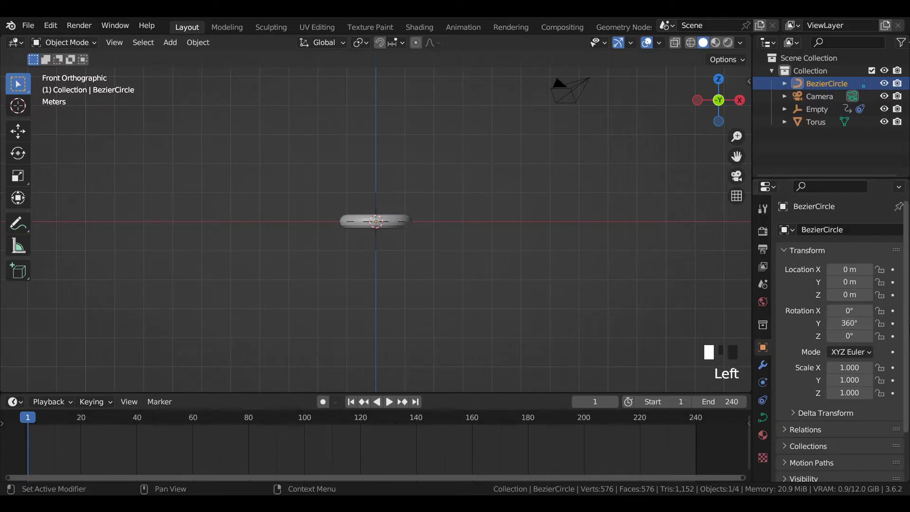
pyautogui.click(892, 324)
pyautogui.click(893, 336)
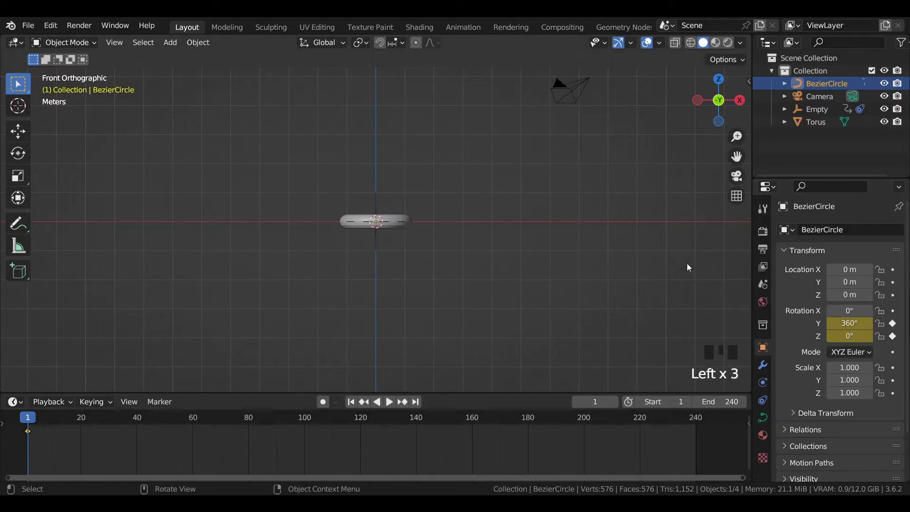
# At frame 241, set the circle's Z rotation to 360° and keyframe the rotation
pyautogui.hotkey('shift', 'Right')
pyautogui.press('Right')
pyautogui.click(849, 323)
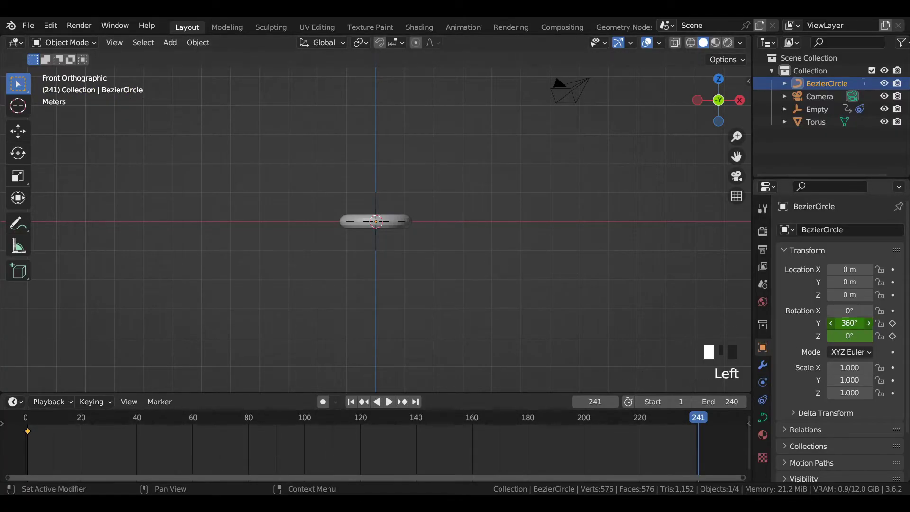
pyautogui.click(855, 334)
pyautogui.write('360')
pyautogui.press('Return')
pyautogui.click(893, 323)
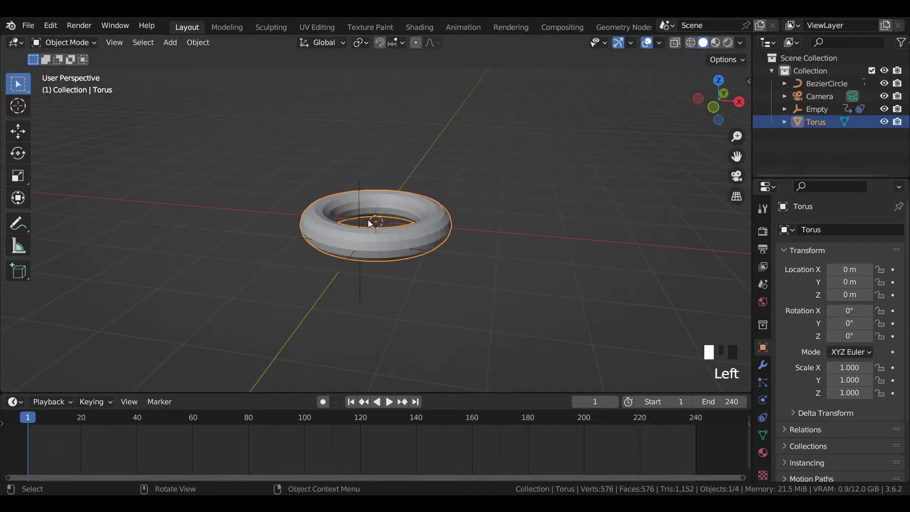
# Add a Simple Deform modifier to the torus and duplicate it
pyautogui.scroll(-2, 376, 222)
pyautogui.click(762, 366)
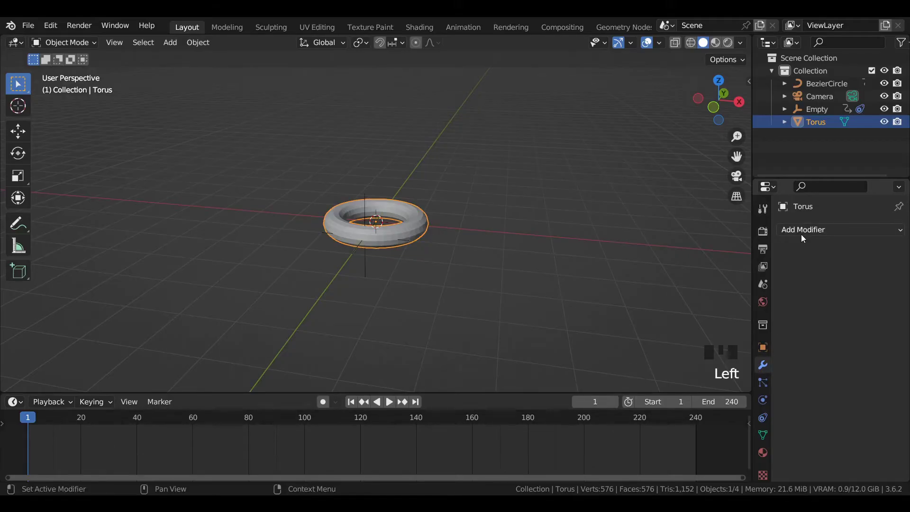
pyautogui.click(803, 230)
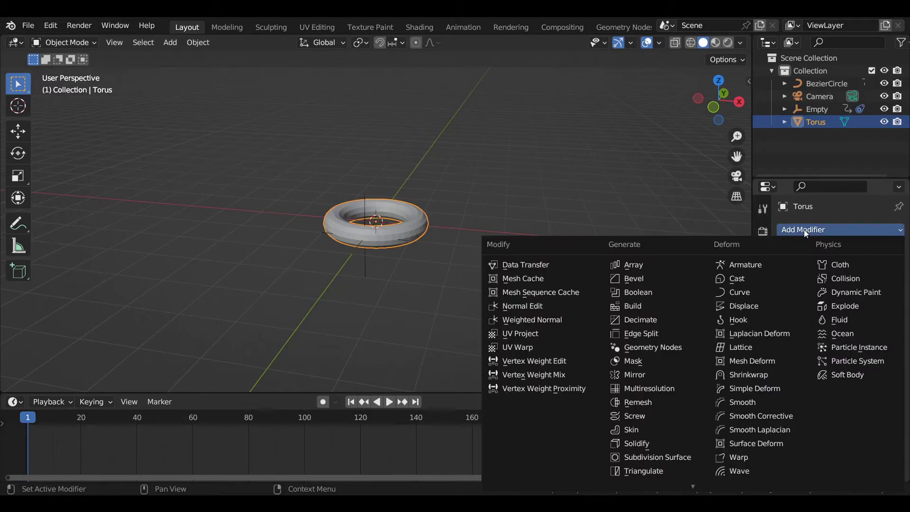
pyautogui.click(754, 388)
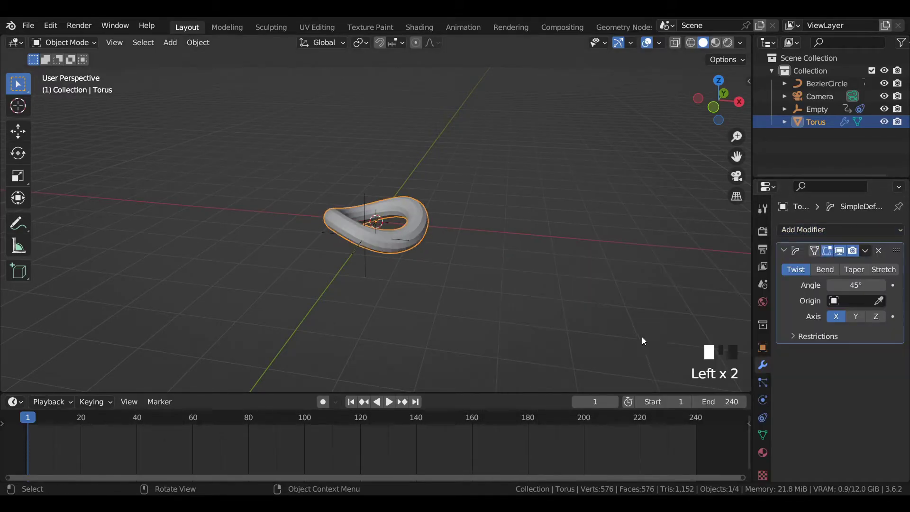
pyautogui.click(865, 251)
pyautogui.click(821, 303)
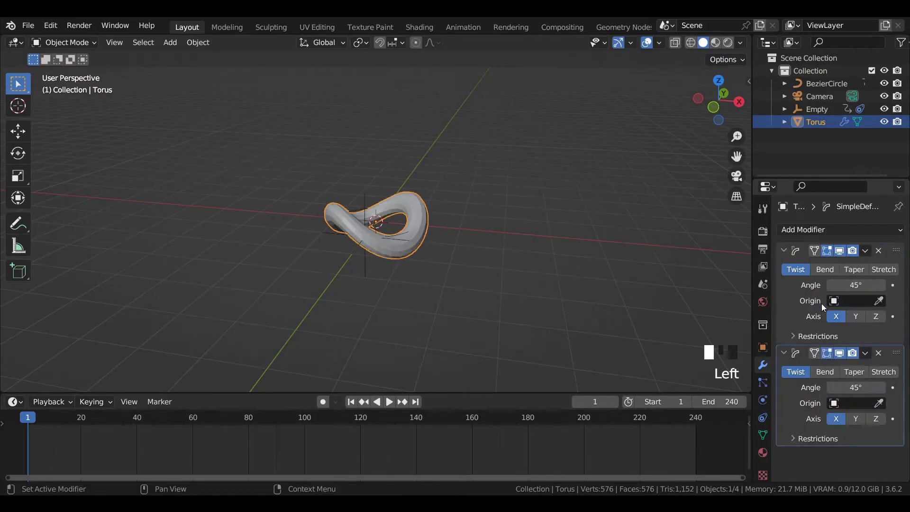
# Set the twist angles to 360° and 200°, with the second twisting around Z
pyautogui.click(860, 284)
pyautogui.write('360')
pyautogui.press('Return')
pyautogui.click(854, 387)
pyautogui.write('200')
pyautogui.press('Return')
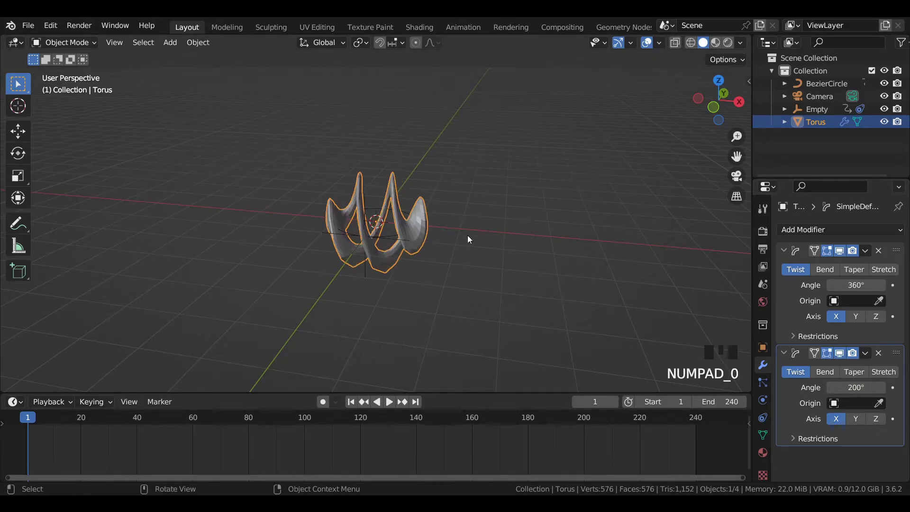
pyautogui.click(876, 419)
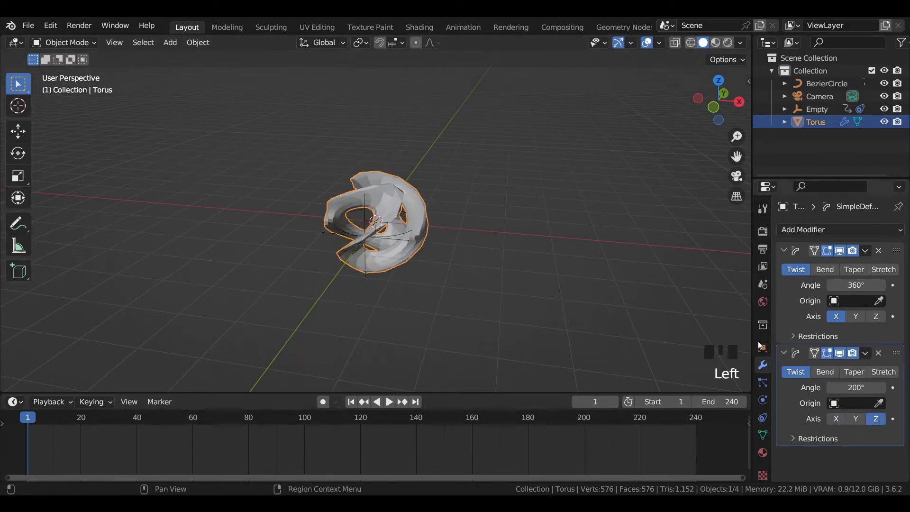
# Use BezierCircle as the origin for both Simple Deform twists
pyautogui.click(851, 301)
pyautogui.click(810, 320)
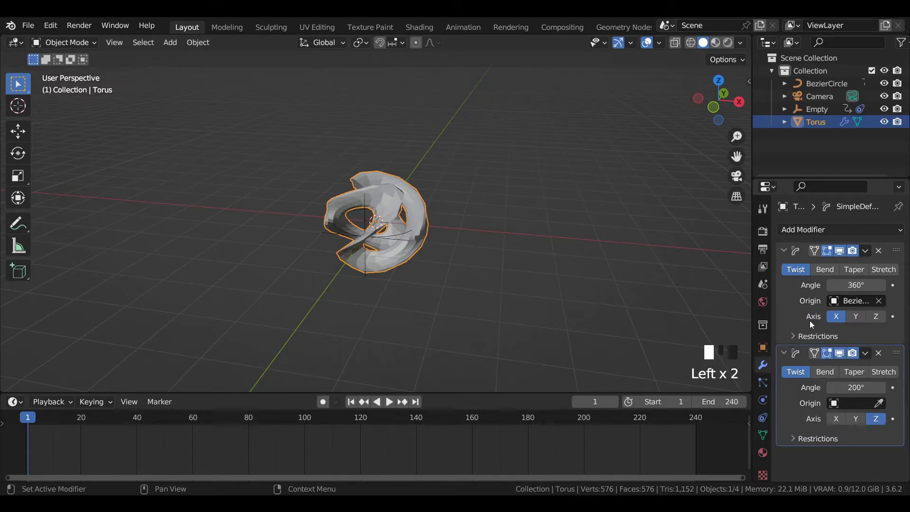
pyautogui.click(851, 403)
pyautogui.click(780, 282)
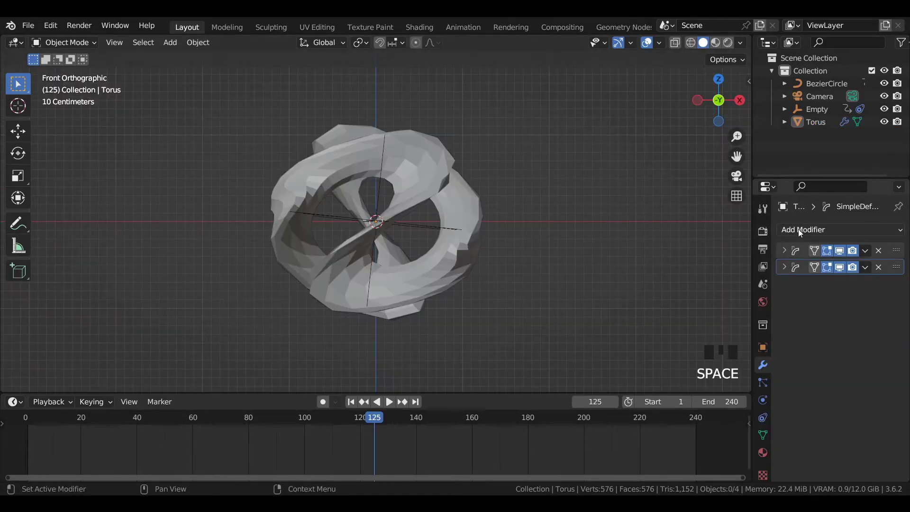
# Add a Subdivision Surface modifier to the torus with render level 4
pyautogui.click(798, 229)
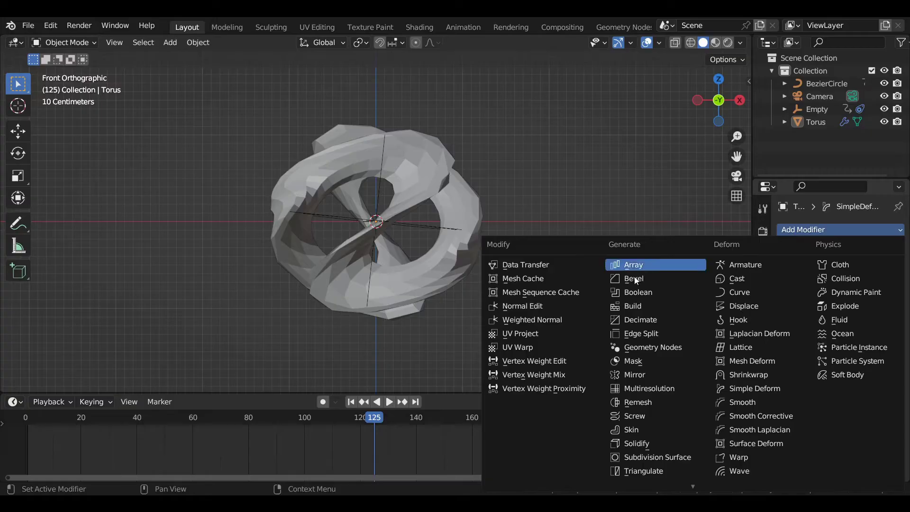
pyautogui.click(624, 456)
pyautogui.click(856, 330)
pyautogui.write('4')
pyautogui.press('Return')
# Shade the torus smooth, save the file, and try tilting its X rotation
pyautogui.rightClick(418, 164)
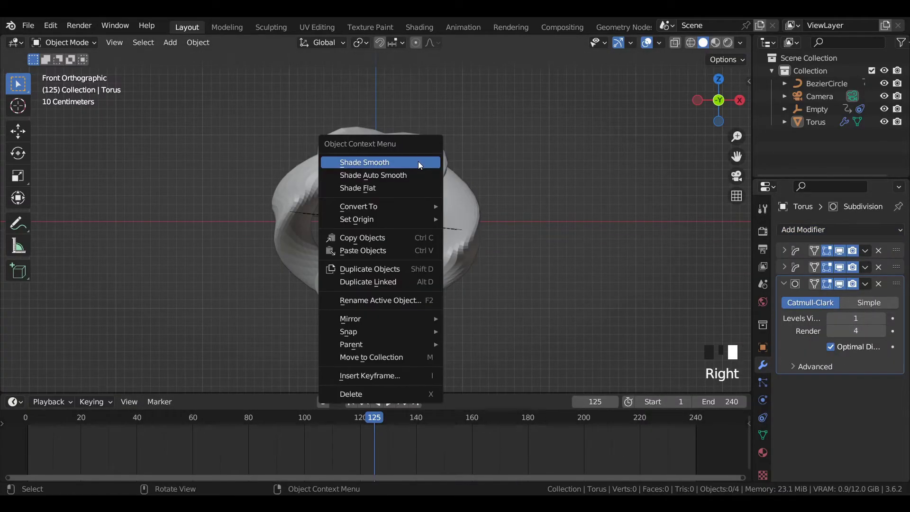
pyautogui.click(418, 164)
pyautogui.scroll(4, 418, 162)
pyautogui.click(469, 149)
pyautogui.rightClick(469, 149)
pyautogui.click(469, 148)
pyautogui.scroll(-4, 469, 149)
pyautogui.hotkey('ctrl', 's')
pyautogui.hotkey('shift', 'Left')
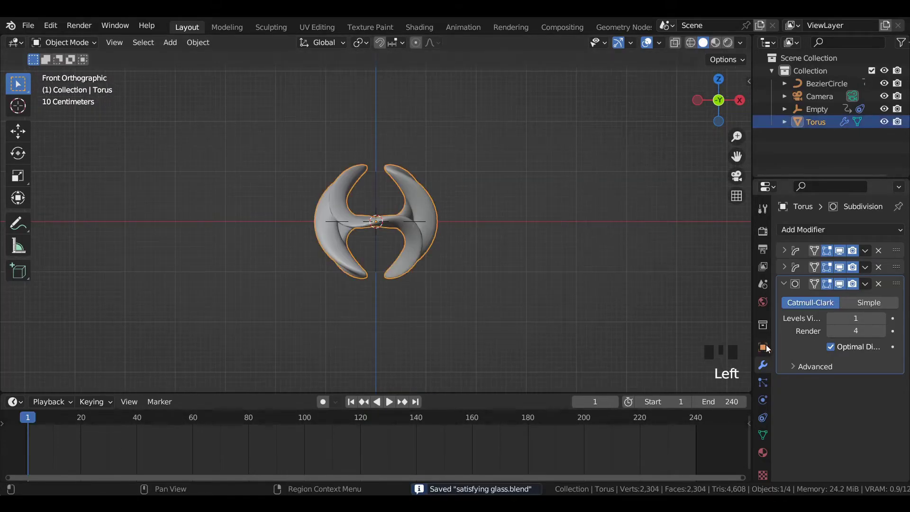
pyautogui.click(763, 347)
pyautogui.moveTo(849, 311); pyautogui.dragTo(905, 323)
# Undo the tilt, set the torus Y rotation to 360°, and keyframe X and Y at frame 1
pyautogui.hotkey('ctrl', 'z')
pyautogui.hotkey('ctrl', 'z')
pyautogui.click(858, 324)
pyautogui.write('360')
pyautogui.press('Return')
pyautogui.click(892, 310)
pyautogui.click(892, 323)
# At frame 241, set the torus's X rotation to 360°
pyautogui.hotkey('shift', 'Right')
pyautogui.press('Right')
pyautogui.click(860, 310)
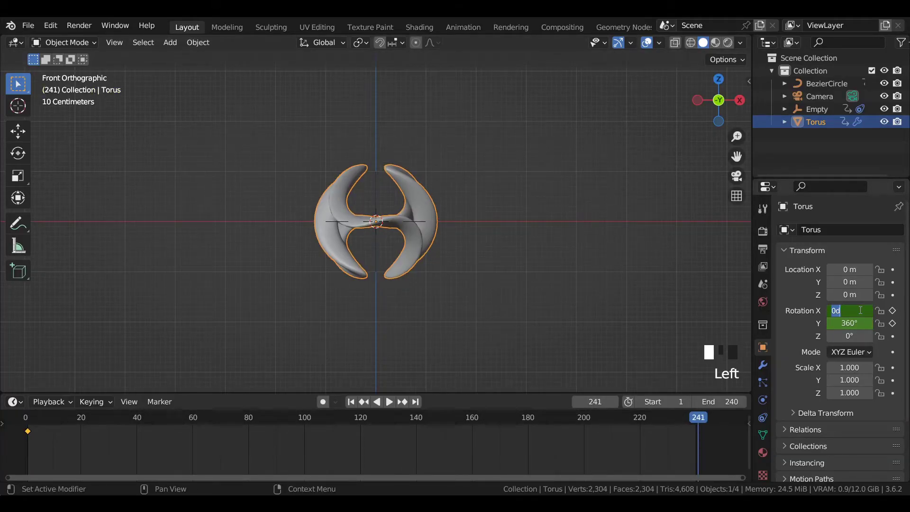
pyautogui.write('360')
pyautogui.press('Return')
# Keyframe the torus's X and Y rotation at frame 241, then render with Cycles on GPU Compute
pyautogui.click(893, 310)
pyautogui.click(892, 323)
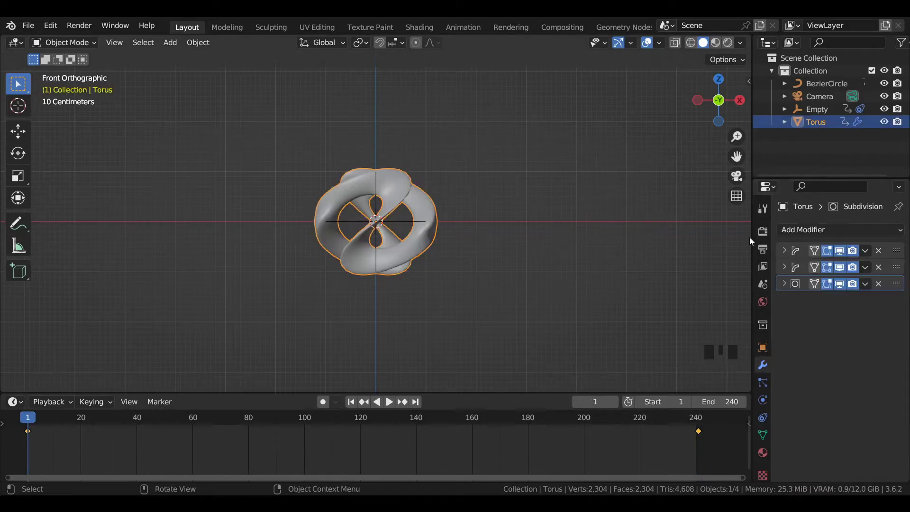
pyautogui.click(762, 231)
pyautogui.moveTo(862, 229); pyautogui.dragTo(855, 273)
pyautogui.click(859, 262)
pyautogui.click(849, 289)
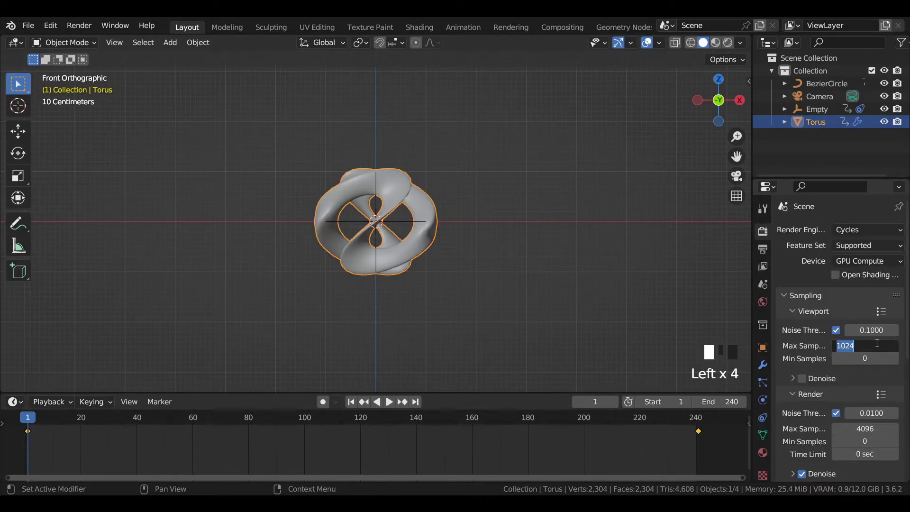
# Set 32 viewport samples and 128 final render samples
pyautogui.press('Return')
pyautogui.scroll(-6, 876, 343)
pyautogui.click(872, 315)
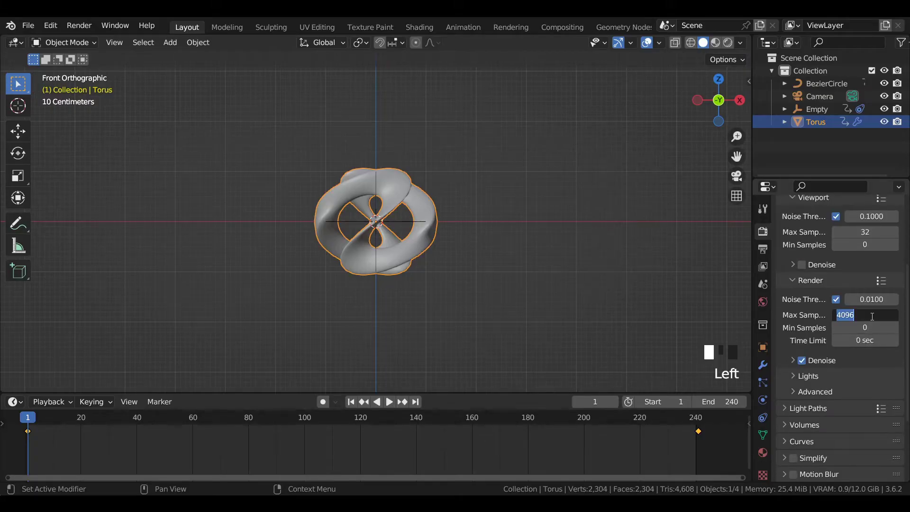
pyautogui.write('128')
pyautogui.press('Return')
pyautogui.scroll(-11, 873, 320)
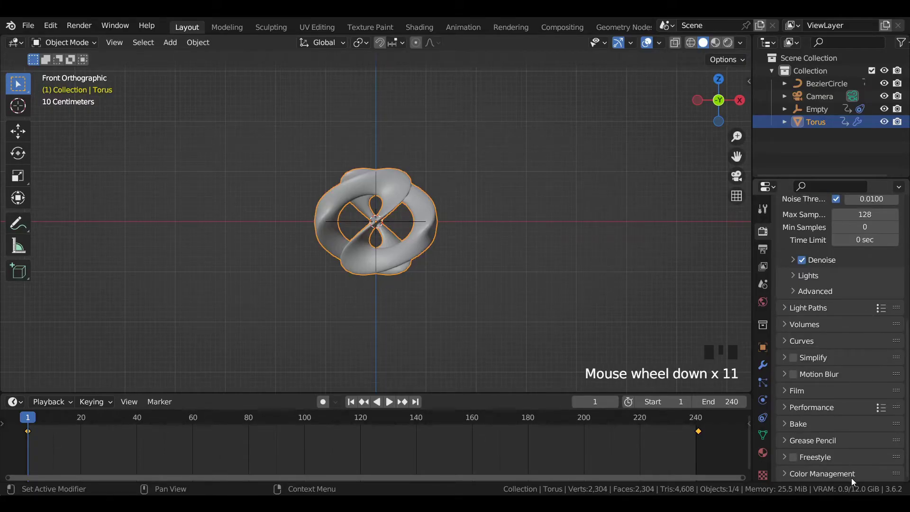
# Set colour management to the Standard view transform with the Very High Contrast look
pyautogui.click(851, 474)
pyautogui.scroll(-6, 849, 433)
pyautogui.click(860, 397)
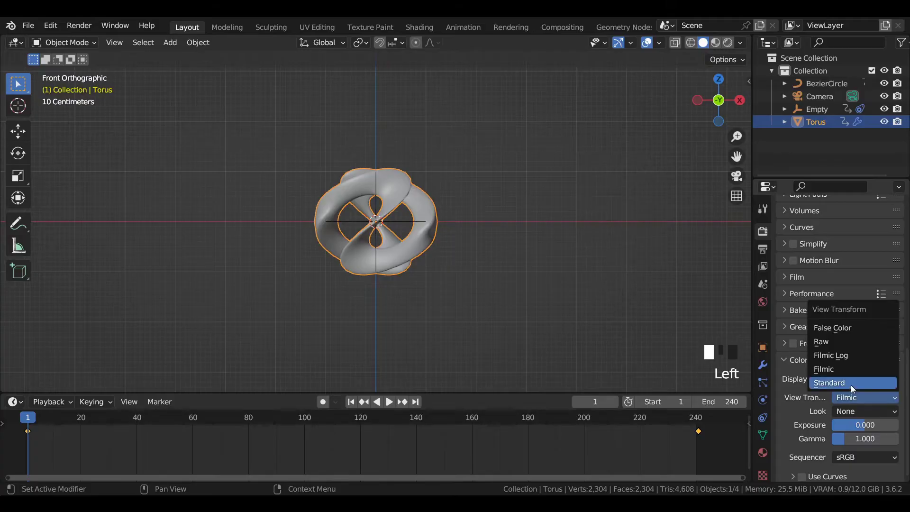
pyautogui.click(851, 385)
pyautogui.click(855, 410)
pyautogui.click(855, 385)
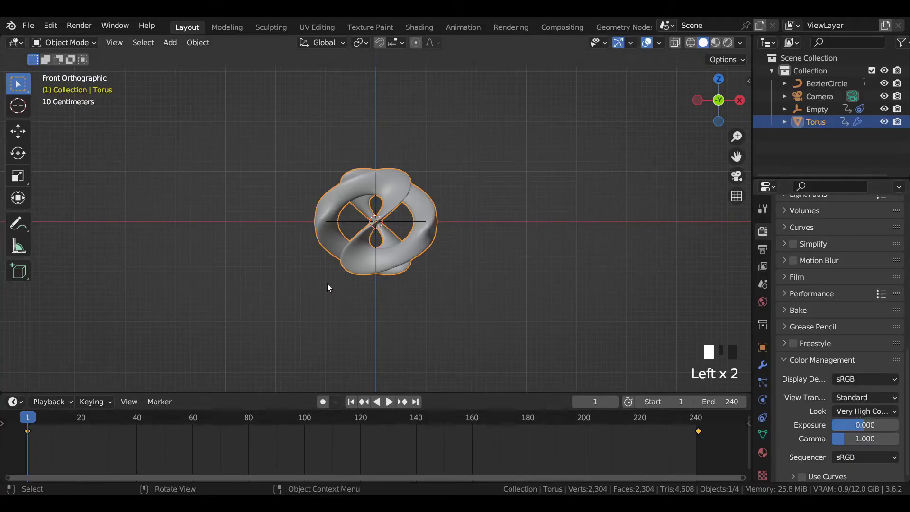
pyautogui.scroll(-2, 530, 172)
pyautogui.click(530, 172)
# Make the world background black and preview the scene in rendered shading
pyautogui.click(762, 302)
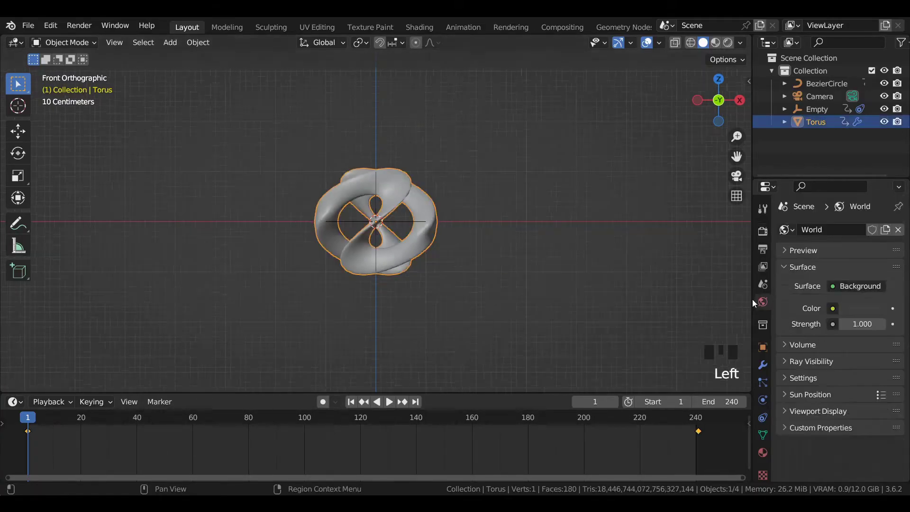
pyautogui.click(870, 309)
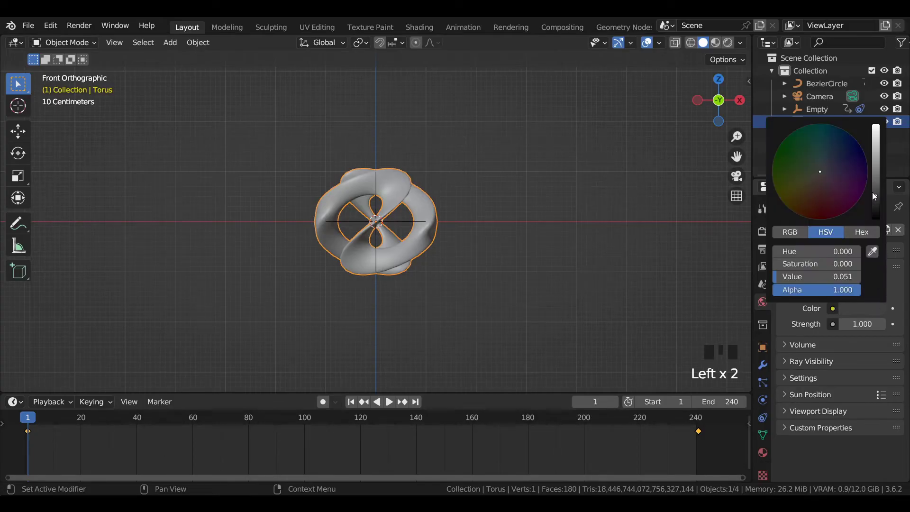
pyautogui.moveTo(875, 196); pyautogui.dragTo(874, 219)
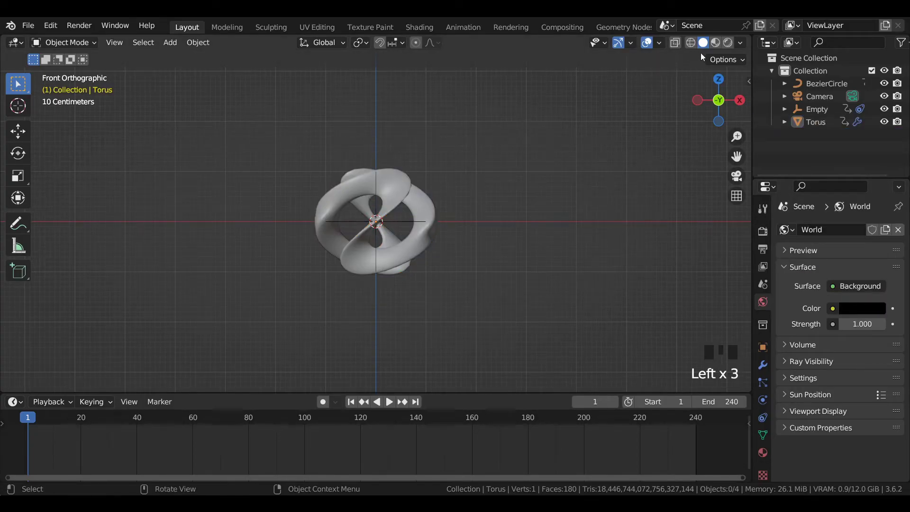
pyautogui.click(509, 128)
pyautogui.click(728, 43)
# Add a plane and raise it along Z above the torus
pyautogui.hotkey('shift', 'a')
pyautogui.moveTo(232, 49)
pyautogui.click(347, 50)
pyautogui.click(17, 132)
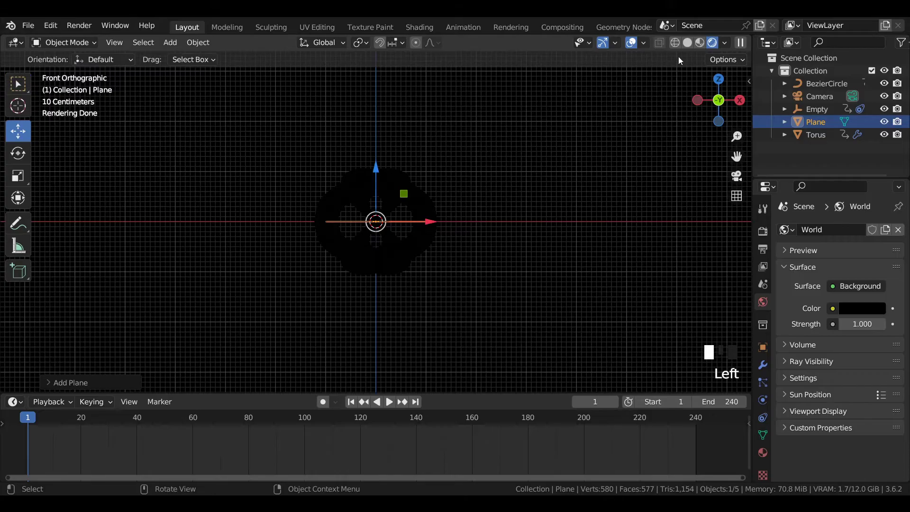
pyautogui.click(687, 43)
pyautogui.moveTo(376, 163); pyautogui.dragTo(379, 28)
pyautogui.hotkey('ctrl', 'z')
pyautogui.moveTo(379, 177); pyautogui.dragTo(379, 32)
pyautogui.scroll(-2, 413, 221)
# From the top view, scale the plane along X into a wide rectangle
pyautogui.press('KP_7')
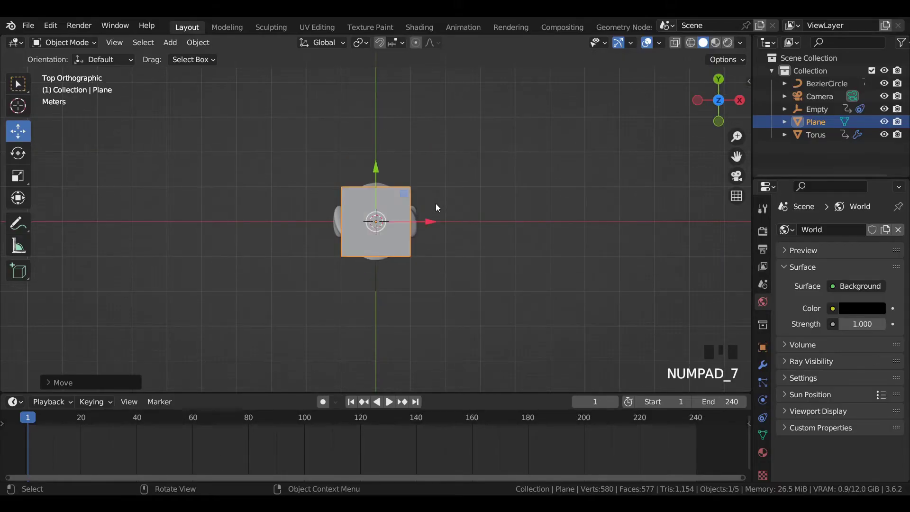
pyautogui.scroll(3, 455, 250)
pyautogui.press('s')
pyautogui.press('x')
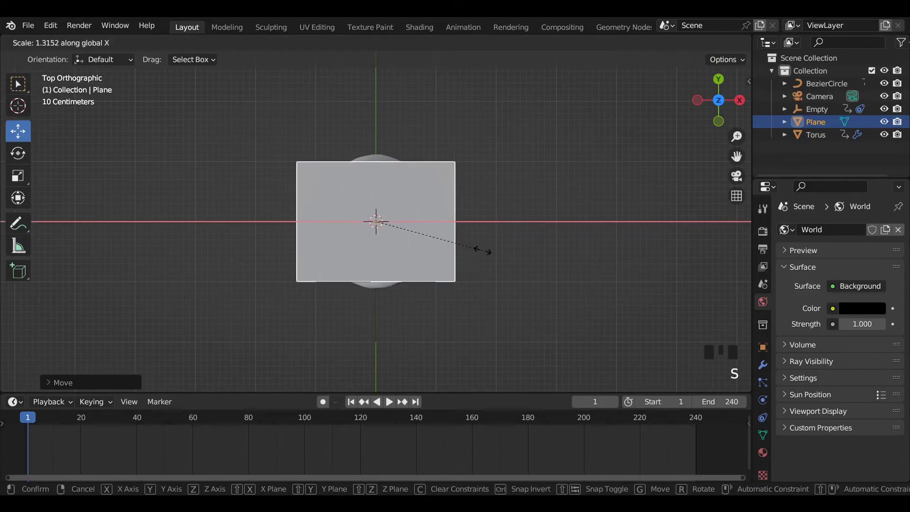
pyautogui.click(547, 263)
# Stretch the plane taller along the Y axis
pyautogui.press('s')
pyautogui.press('y')
pyautogui.click(454, 203)
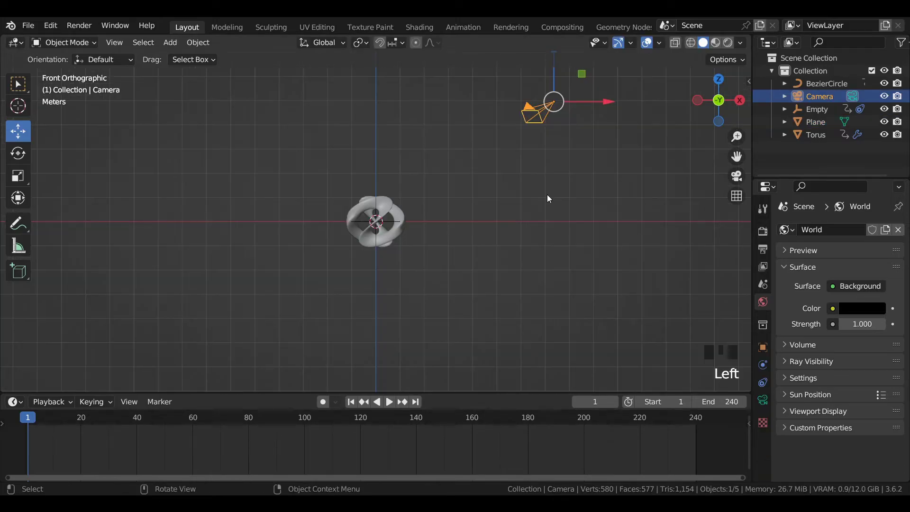
# Align the camera to the current view and give it a 190 mm focal length
pyautogui.press('ctrl+alt+KP_0')
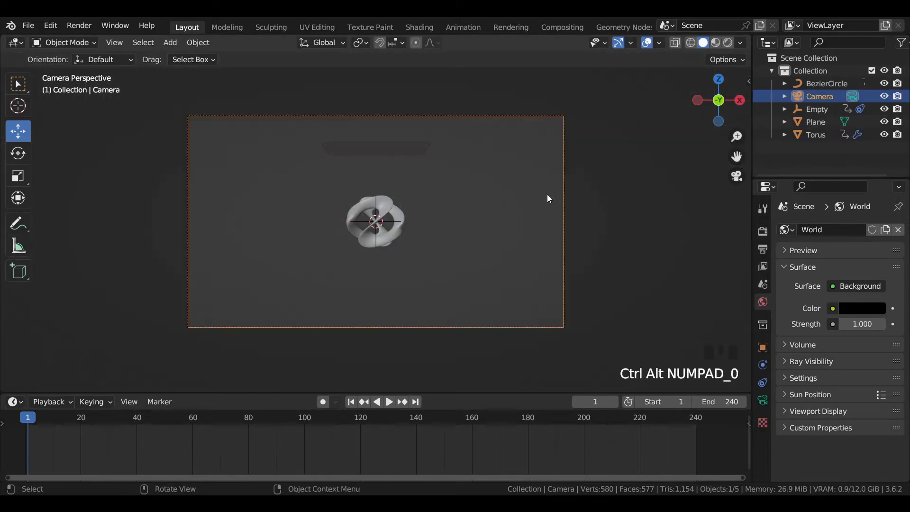
pyautogui.click(762, 400)
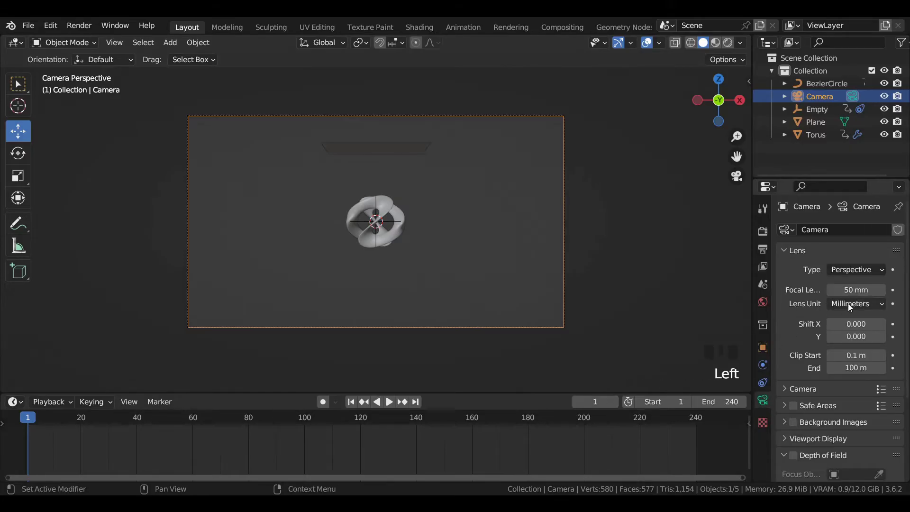
pyautogui.click(851, 290)
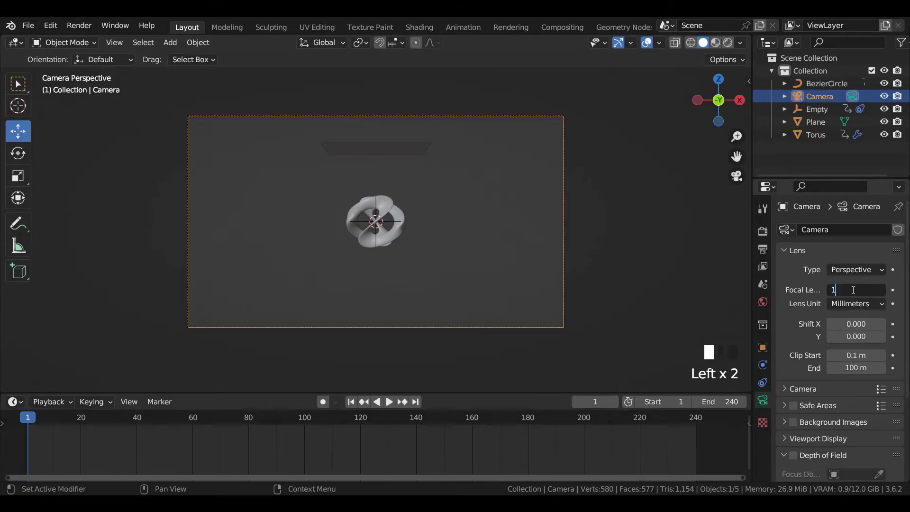
pyautogui.write('190')
pyautogui.press('Return')
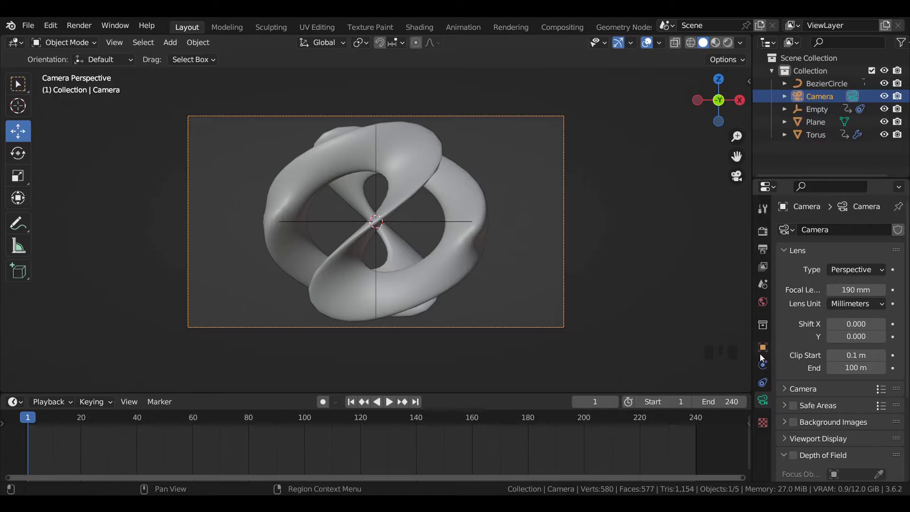
# Move the camera to Y −23 m and play back the animation
pyautogui.click(763, 347)
pyautogui.moveTo(848, 282)
pyautogui.mouseDown()
pyautogui.moveTo(862, 282)
pyautogui.moveTo(847, 297)
pyautogui.mouseUp()
pyautogui.click(847, 297)
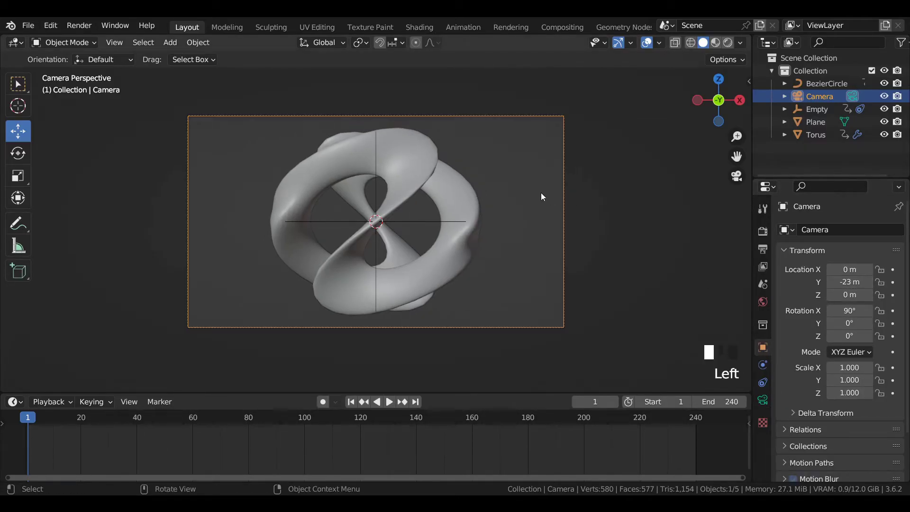
pyautogui.press('space')
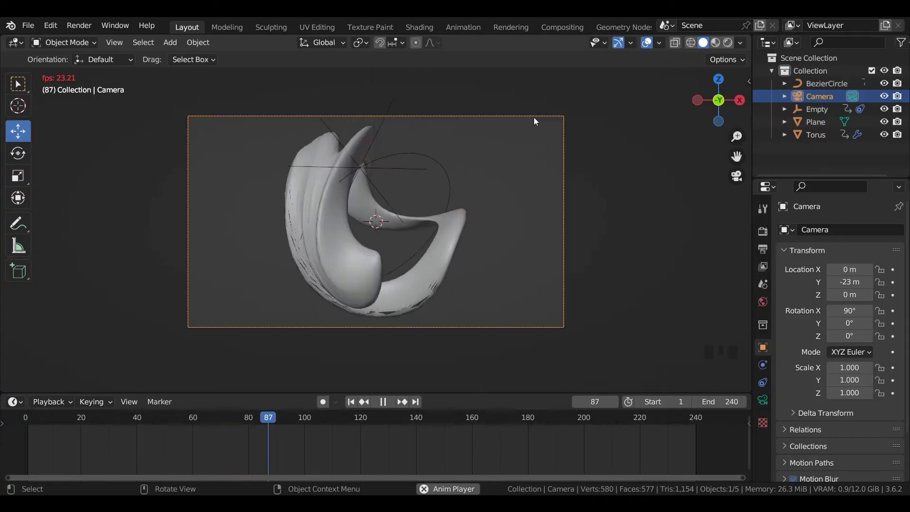
# Pull the camera further back and duplicate the plane below the torus at Z −3 m
pyautogui.moveTo(849, 282); pyautogui.dragTo(824, 282)
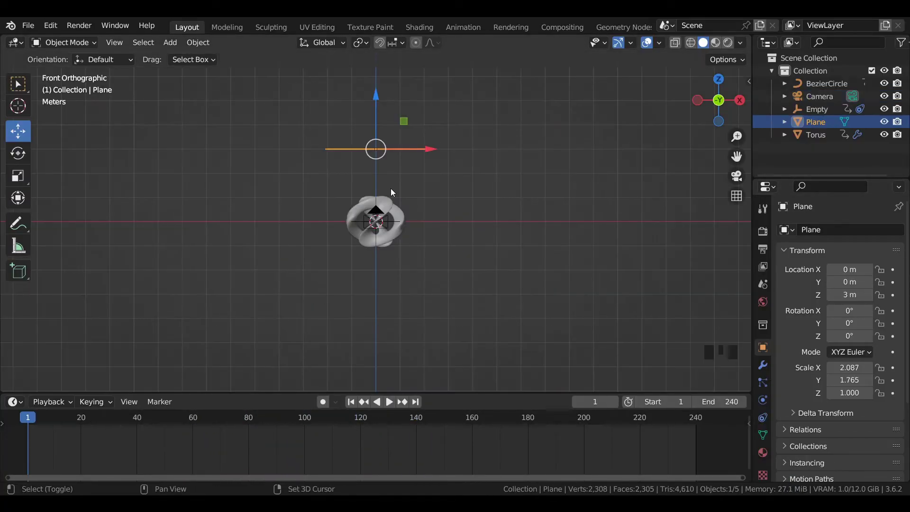
pyautogui.hotkey('shift', 'd')
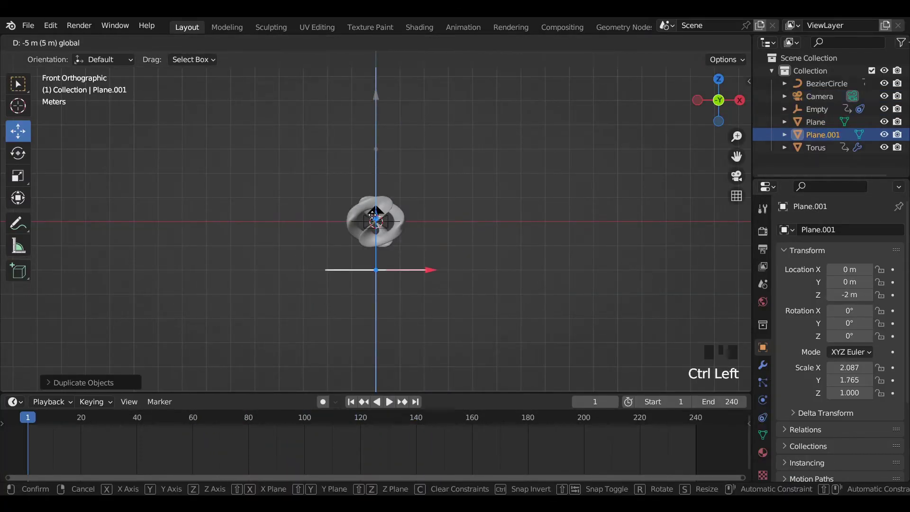
pyautogui.click(373, 254)
# Duplicate the top and bottom planes and rotate the copies 90° into side walls
pyautogui.click(523, 174)
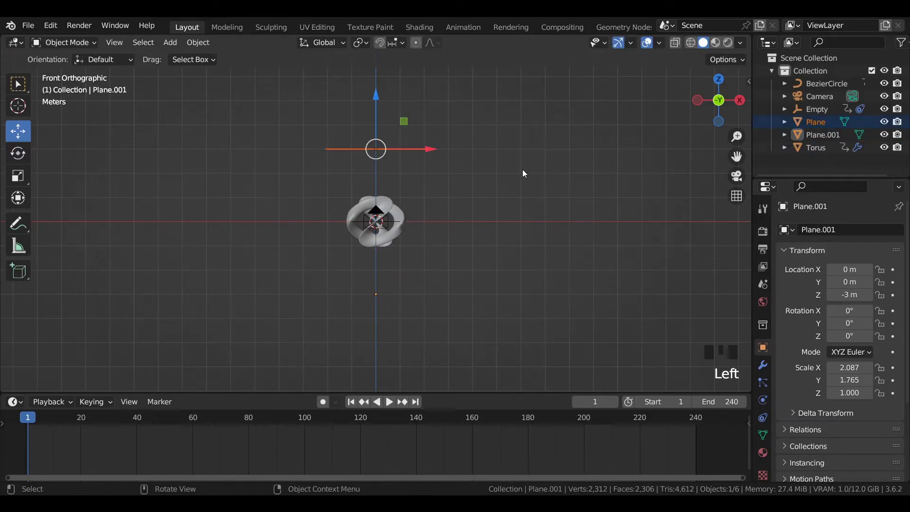
pyautogui.keyDown('shift'); pyautogui.moveTo(293, 260); pyautogui.dragTo(513, 348); pyautogui.keyUp('shift')
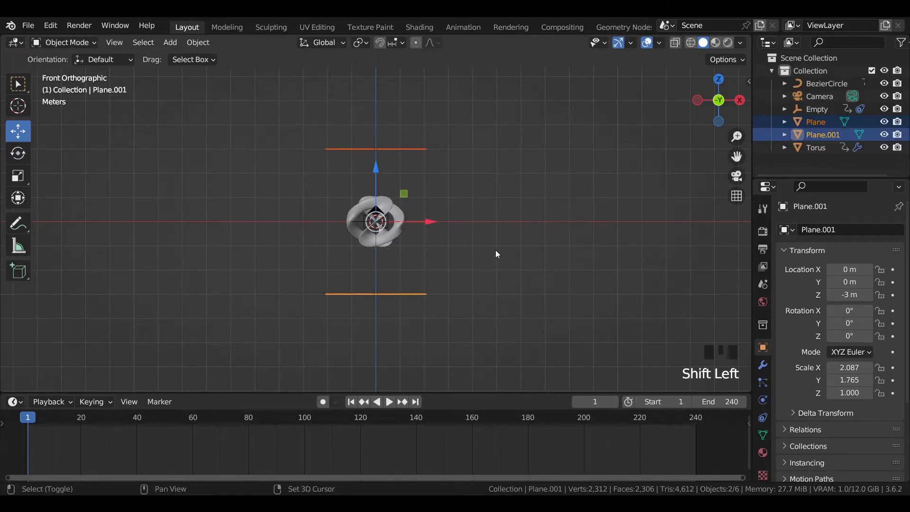
pyautogui.hotkey('shift', 'd')
pyautogui.press('r')
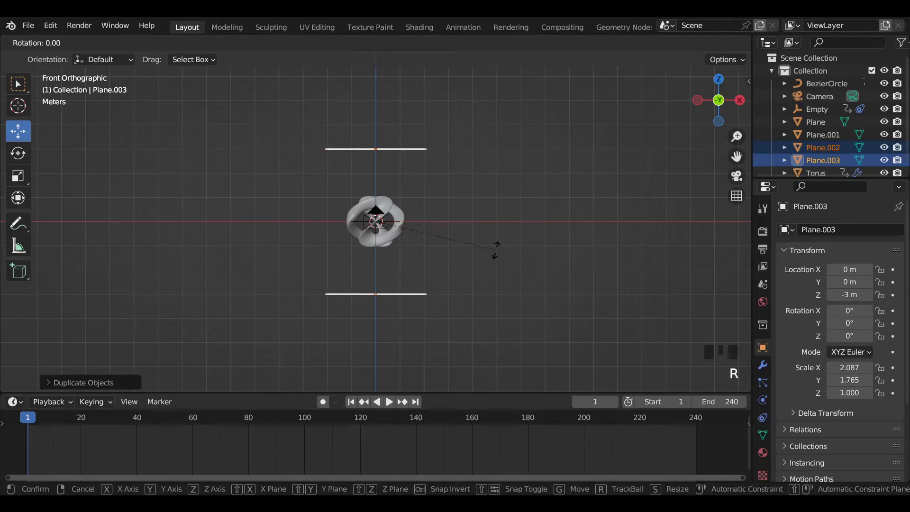
pyautogui.click(341, 384)
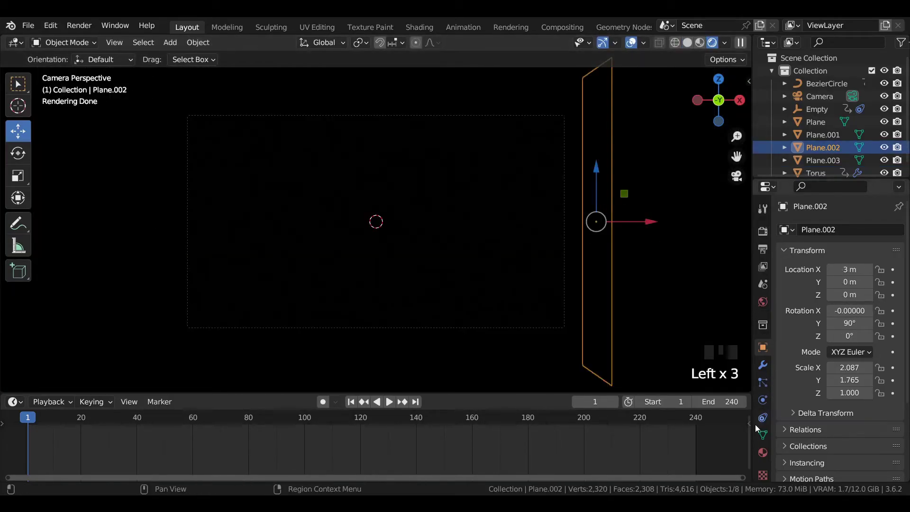
# Give the right plane a new material with an Emission surface shader
pyautogui.click(762, 452)
pyautogui.click(836, 283)
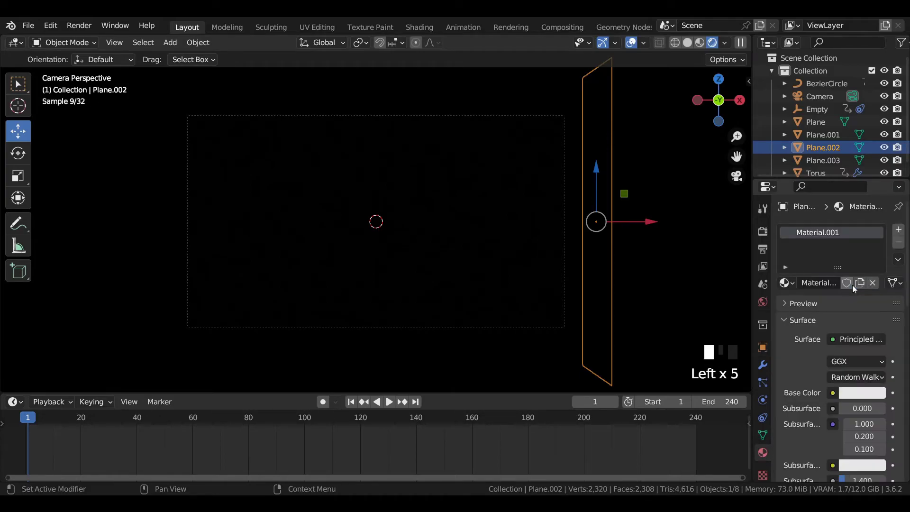
pyautogui.click(851, 340)
pyautogui.click(718, 91)
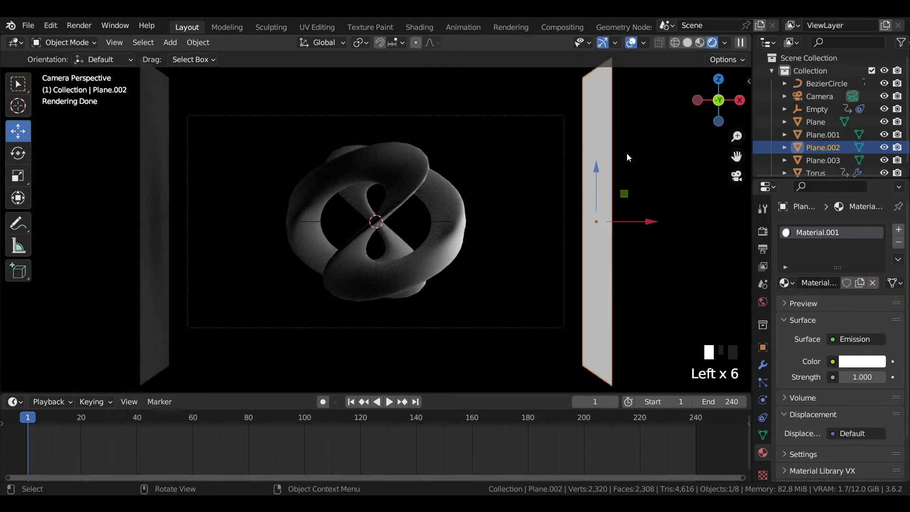
pyautogui.scroll(-4, 450, 184)
# Link the emission material from the right plane to the top, left and bottom planes
pyautogui.click(418, 118)
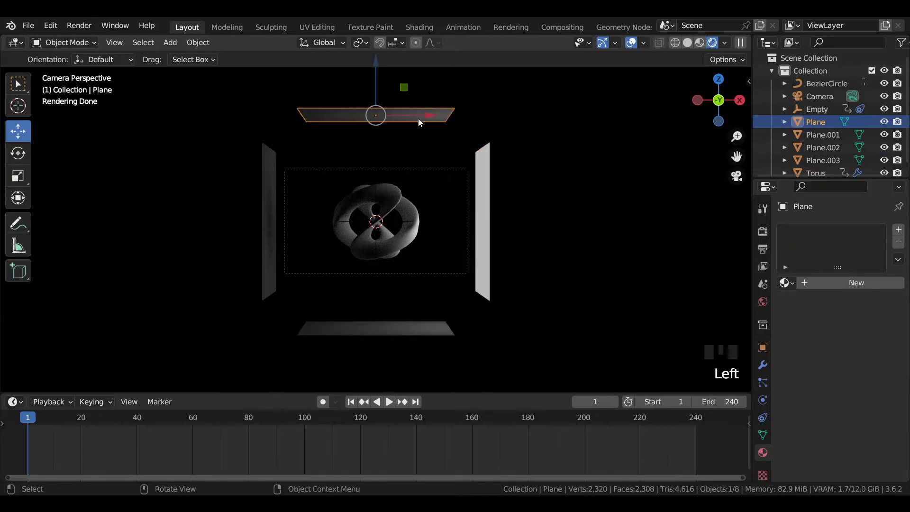
pyautogui.keyDown('shift'); pyautogui.click(270, 203); pyautogui.keyUp('shift')
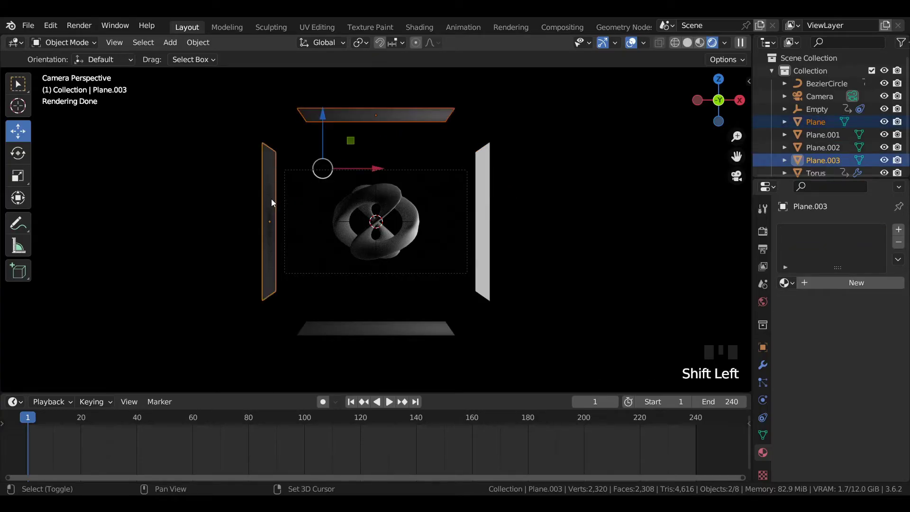
pyautogui.keyDown('shift'); pyautogui.click(382, 329); pyautogui.keyUp('shift')
pyautogui.keyDown('shift'); pyautogui.click(480, 217); pyautogui.keyUp('shift')
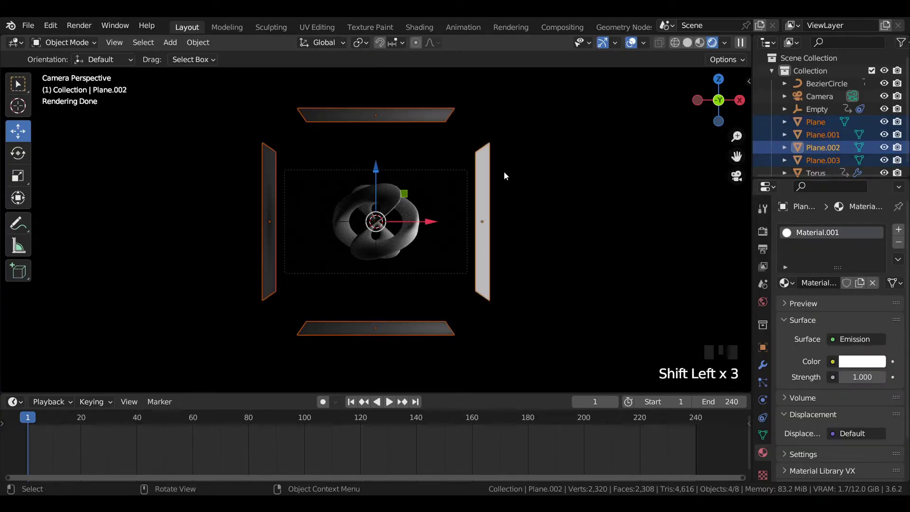
pyautogui.hotkey('ctrl', 'l')
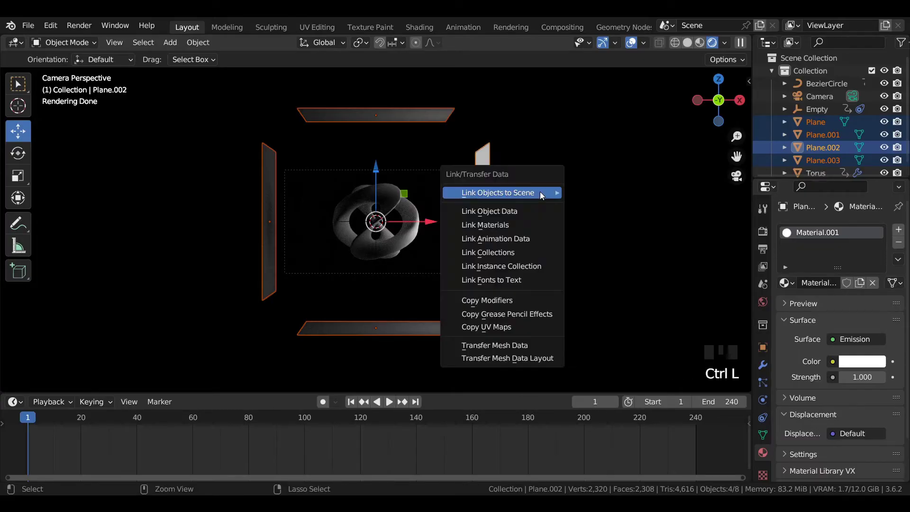
pyautogui.click(509, 225)
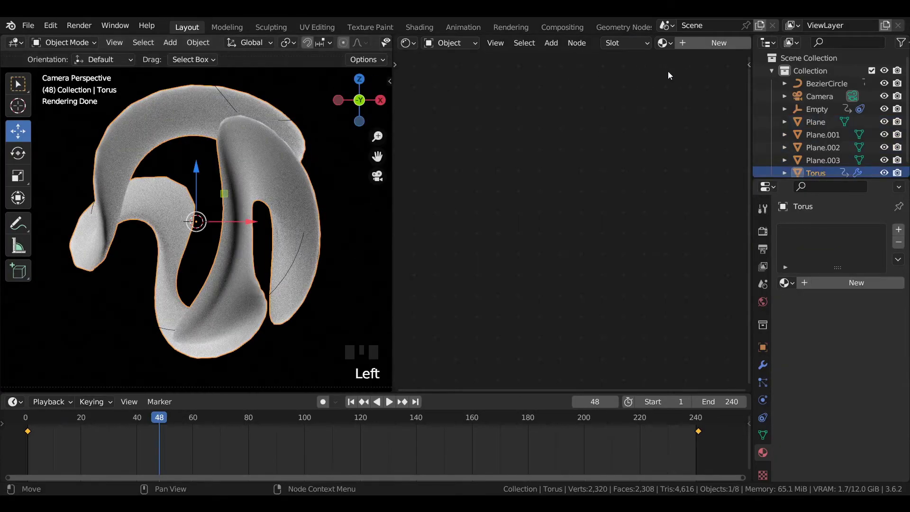
# Create a new material for the torus and delete its Principled BSDF node
pyautogui.click(715, 43)
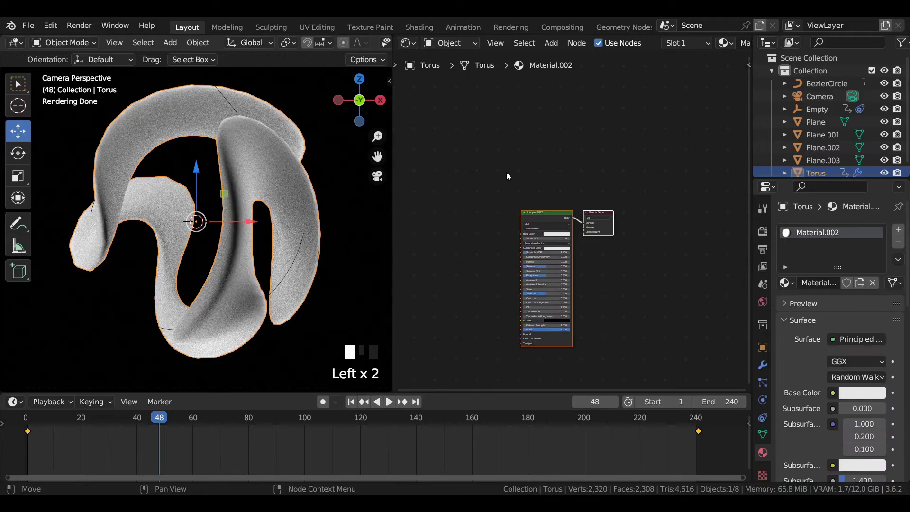
pyautogui.moveTo(505, 172); pyautogui.dragTo(579, 93, button='middle')
pyautogui.scroll(6, 571, 141)
pyautogui.click(556, 171)
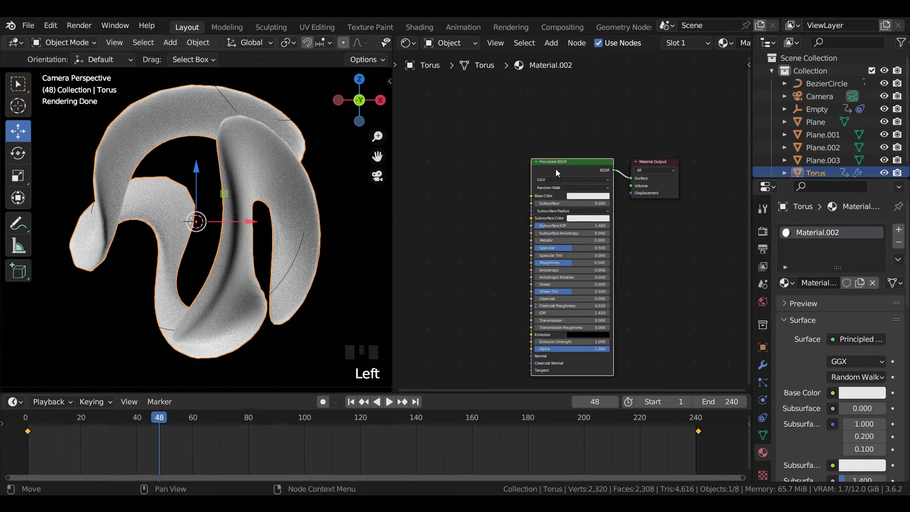
pyautogui.press('Delete')
# Add a Mix Shader node and connect it to the Material Output Surface
pyautogui.hotkey('shift', 'a')
pyautogui.click(518, 156)
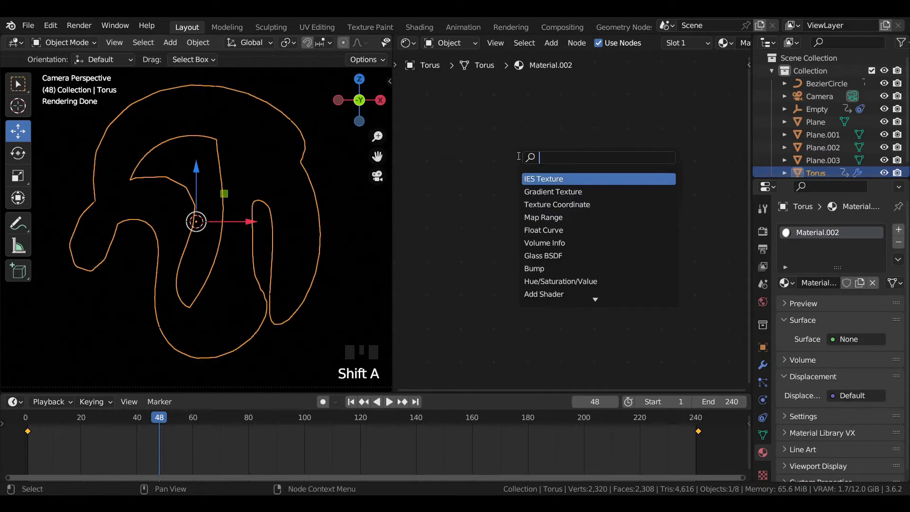
pyautogui.write('mix')
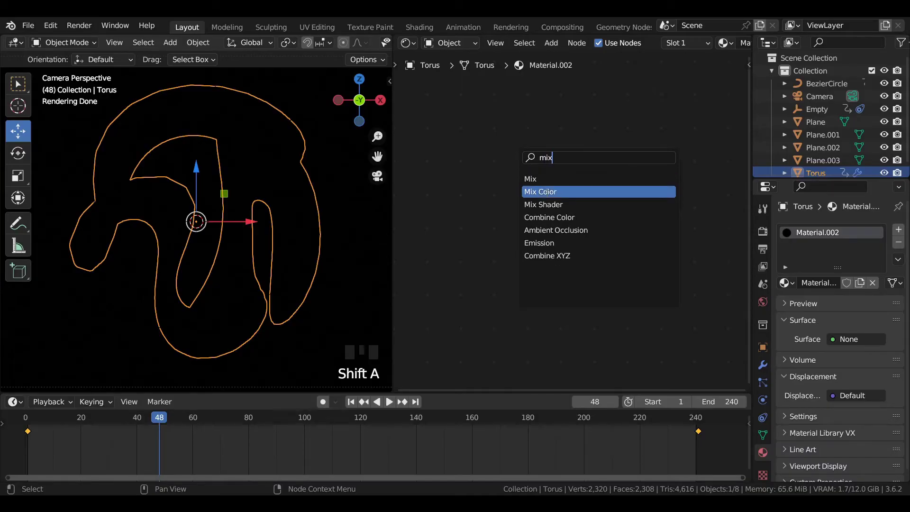
pyautogui.click(543, 204)
pyautogui.click(556, 185)
pyautogui.moveTo(564, 161); pyautogui.dragTo(632, 178)
pyautogui.moveTo(474, 206); pyautogui.dragTo(612, 206, button='middle')
# Add a Glass BSDF node to the torus material
pyautogui.hotkey('shift', 'a')
pyautogui.click(509, 156)
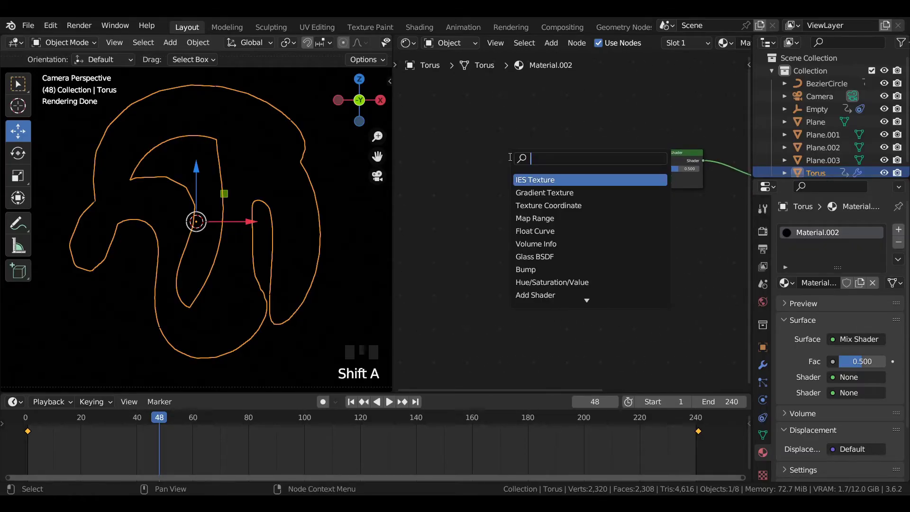
pyautogui.write('glass')
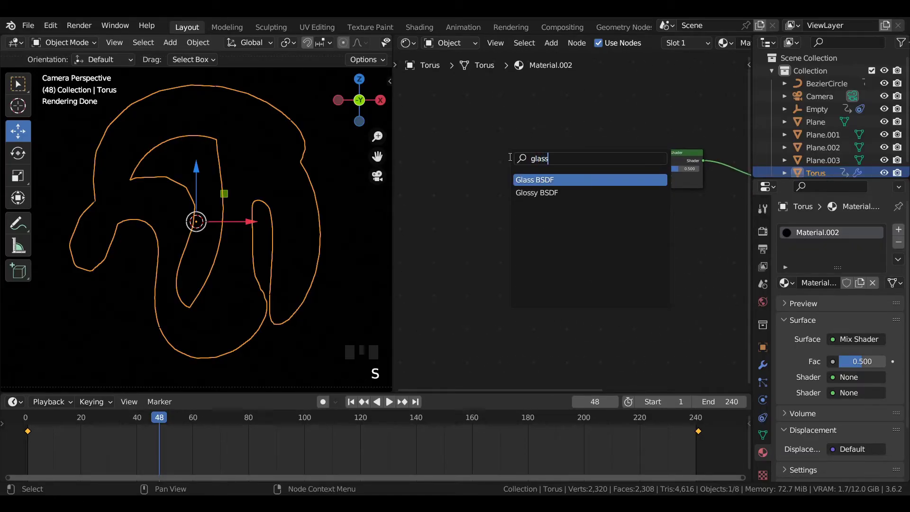
pyautogui.click(551, 179)
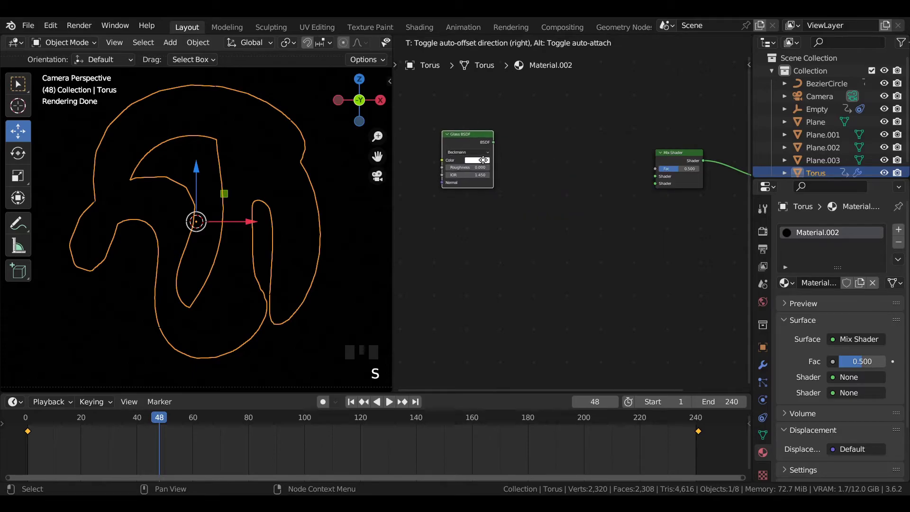
pyautogui.click(484, 171)
# Duplicate the Glass BSDF three times, stacking copies below and one near the Mix Shader
pyautogui.hotkey('shift', 'd')
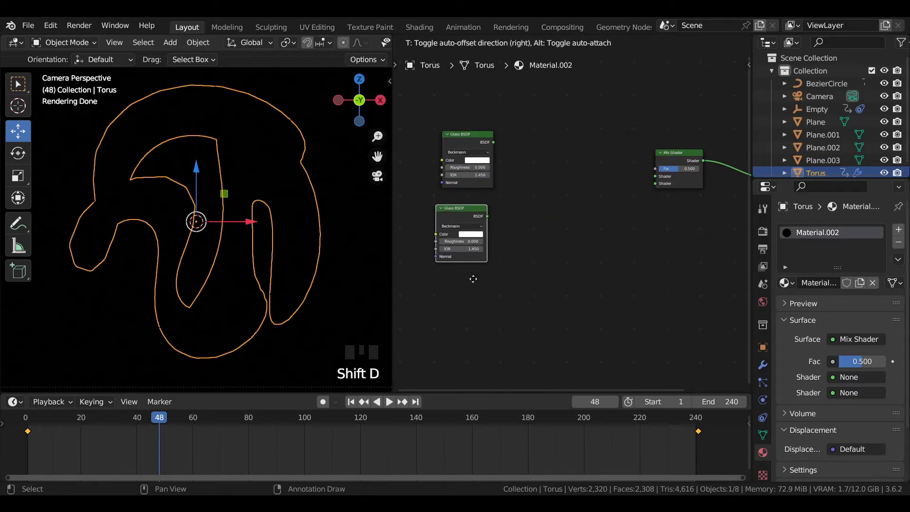
pyautogui.click(485, 290)
pyautogui.hotkey('shift', 'd')
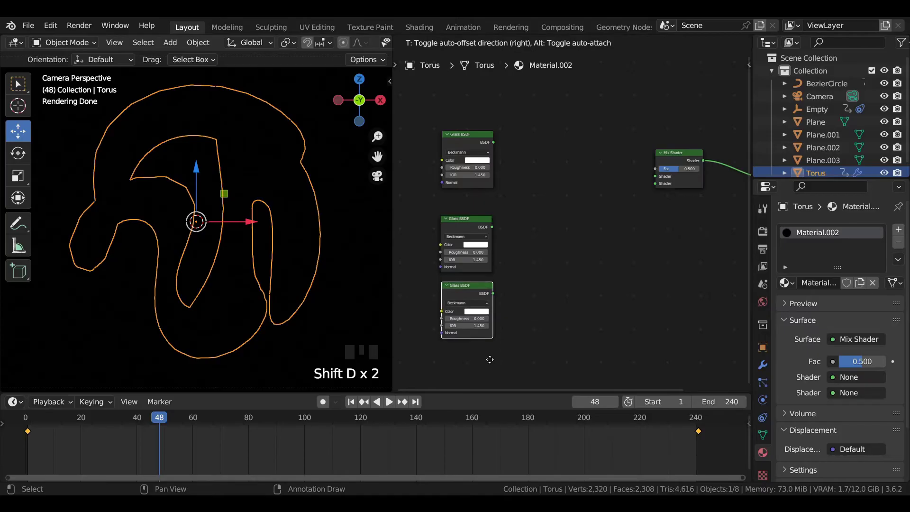
pyautogui.click(491, 371)
pyautogui.moveTo(492, 210); pyautogui.dragTo(485, 172, button='middle')
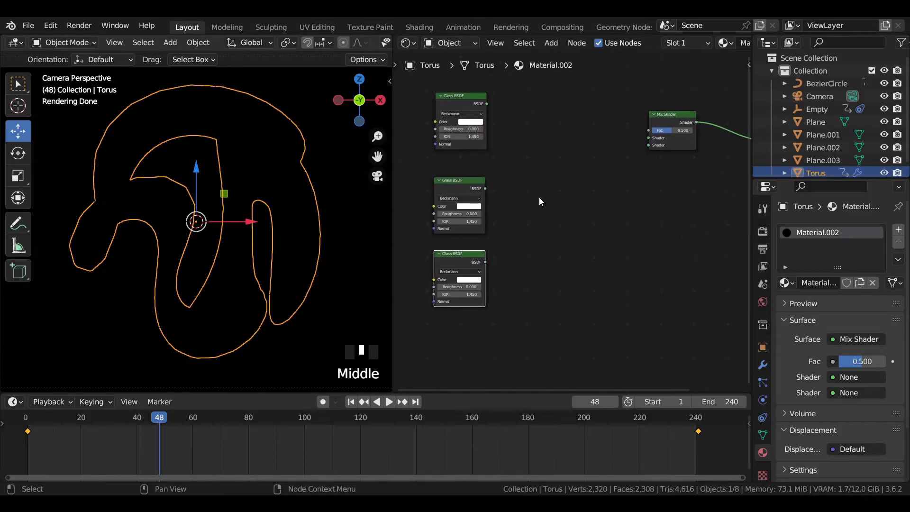
pyautogui.hotkey('shift', 'd')
pyautogui.click(666, 123)
pyautogui.moveTo(662, 185); pyautogui.dragTo(618, 211, button='middle')
# Plug the fourth glass into Mix Shader's second input and an Add Shader into its first
pyautogui.moveTo(566, 201); pyautogui.dragTo(605, 175)
pyautogui.moveTo(527, 155); pyautogui.dragTo(613, 182, button='middle')
pyautogui.hotkey('shift', 'a')
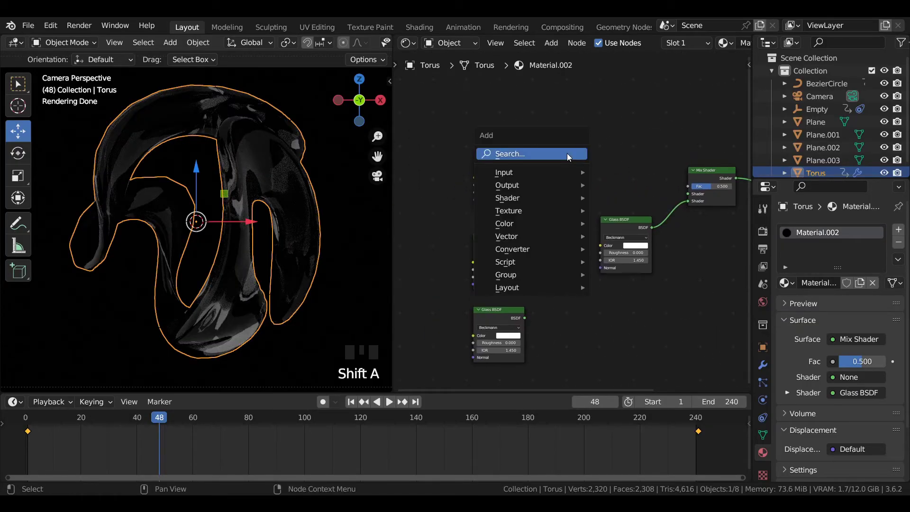
pyautogui.click(567, 154)
pyautogui.write('add')
pyautogui.press('Return')
pyautogui.click(610, 193)
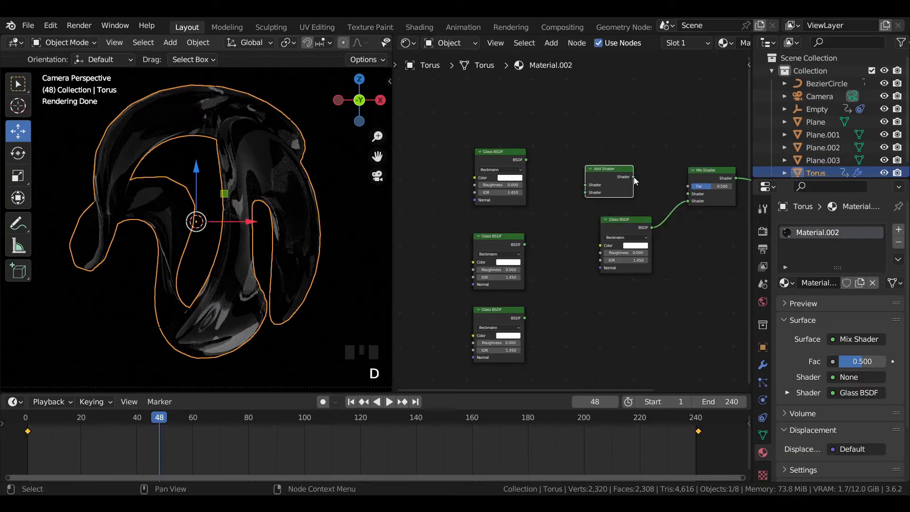
pyautogui.moveTo(633, 176); pyautogui.dragTo(688, 194)
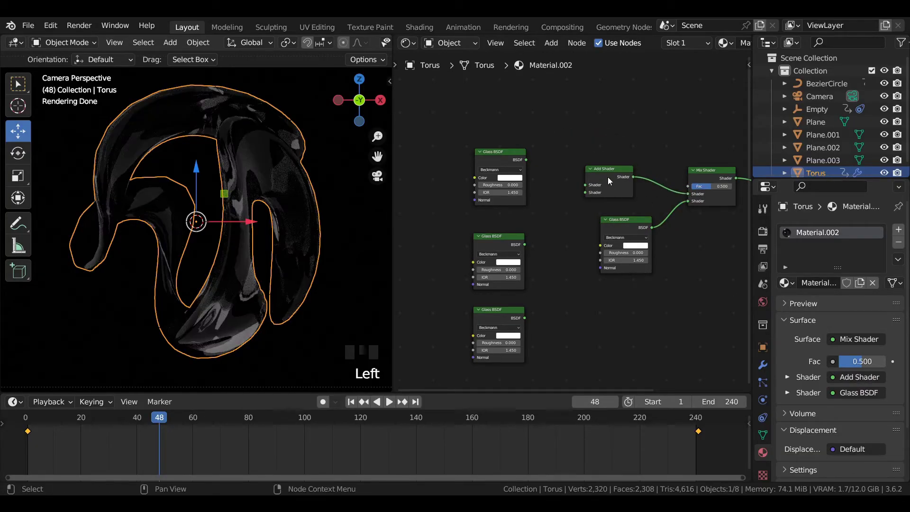
# Duplicate the Add Shader and shift the shader nodes to the right
pyautogui.click(607, 178)
pyautogui.hotkey('shift', 'd')
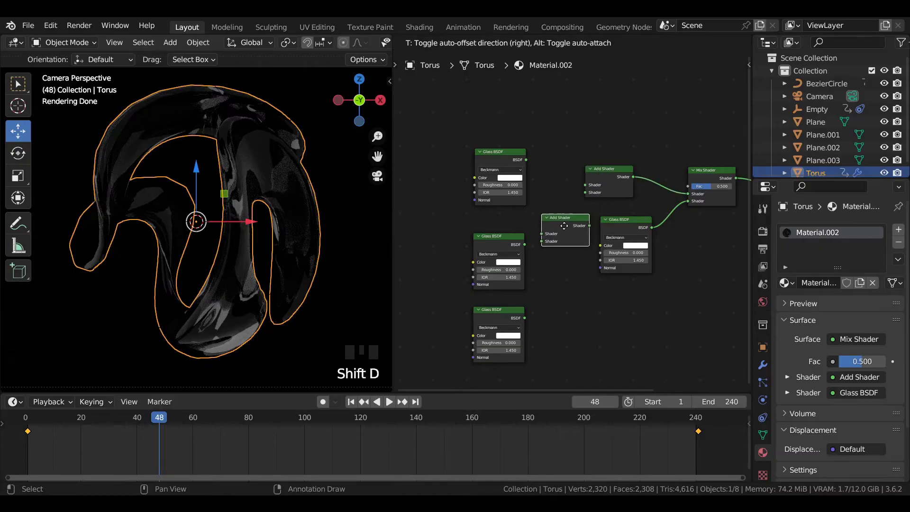
pyautogui.click(564, 232)
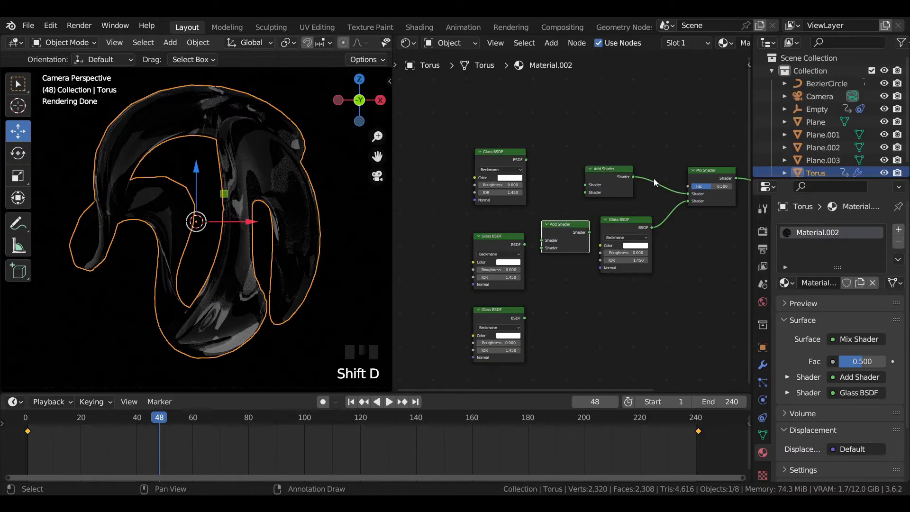
pyautogui.scroll(-2, 663, 169)
pyautogui.moveTo(669, 161); pyautogui.dragTo(576, 155, button='middle')
pyautogui.moveTo(525, 144); pyautogui.dragTo(666, 260)
pyautogui.press('g')
pyautogui.click(661, 259)
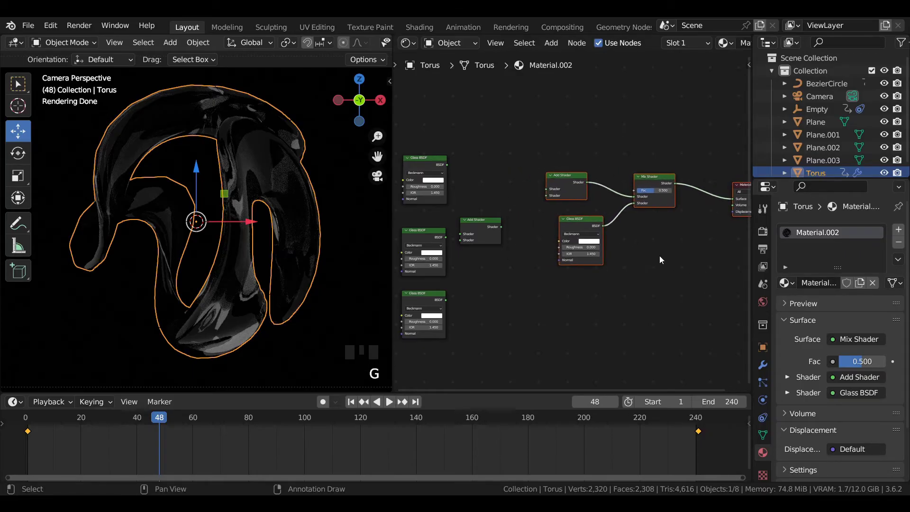
# Chain the lower Add Shader into the upper one and wire the three glass nodes into them
pyautogui.moveTo(501, 226); pyautogui.dragTo(544, 196)
pyautogui.click(446, 166)
pyautogui.moveTo(445, 166); pyautogui.dragTo(546, 189)
pyautogui.moveTo(509, 209); pyautogui.dragTo(552, 210, button='middle')
pyautogui.scroll(3, 542, 218)
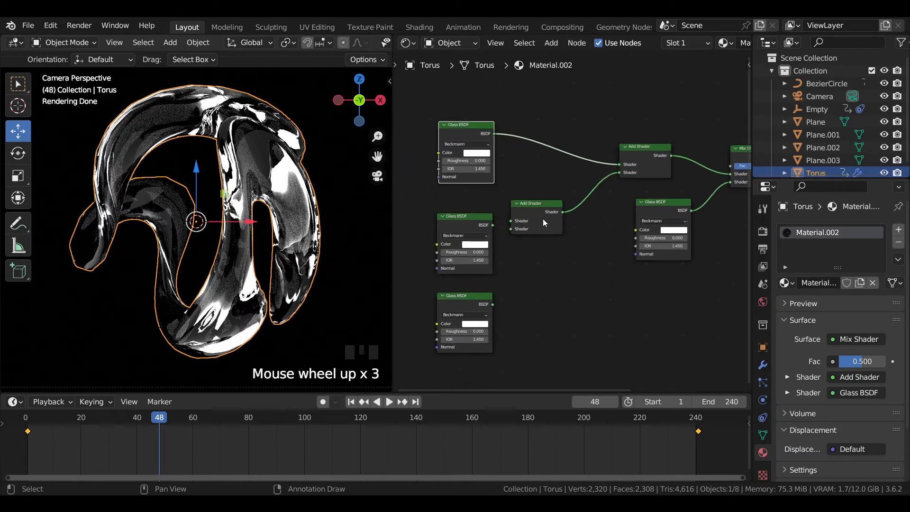
pyautogui.moveTo(492, 225); pyautogui.dragTo(521, 220)
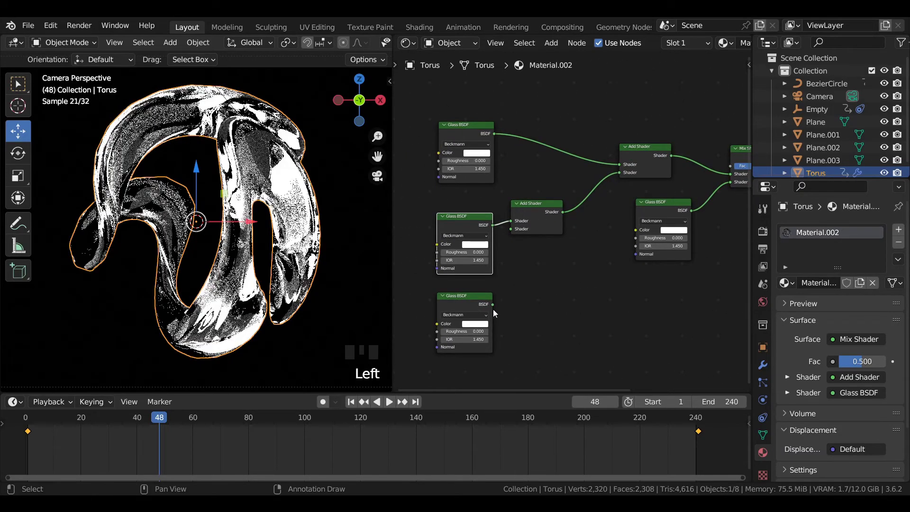
pyautogui.moveTo(493, 305); pyautogui.dragTo(512, 231)
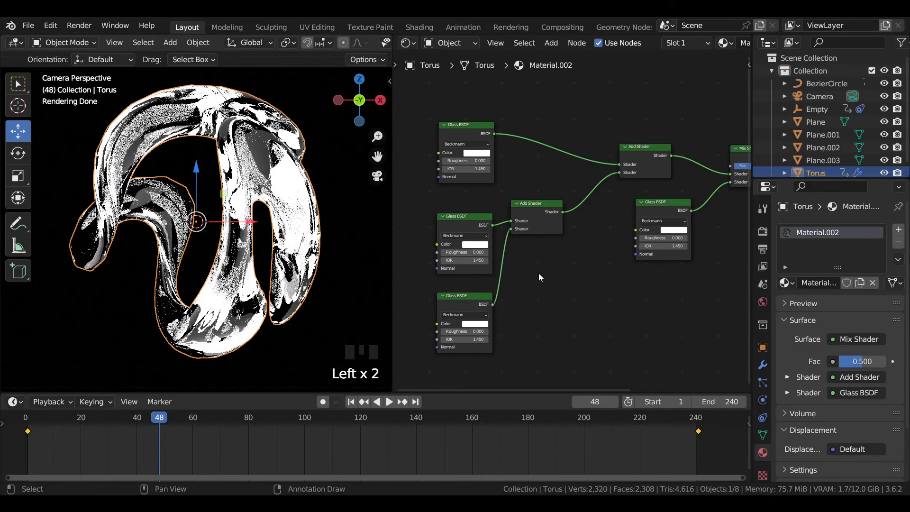
# Save, then colour the top, middle and bottom glass shaders red, green and blue
pyautogui.hotkey('ctrl', 's')
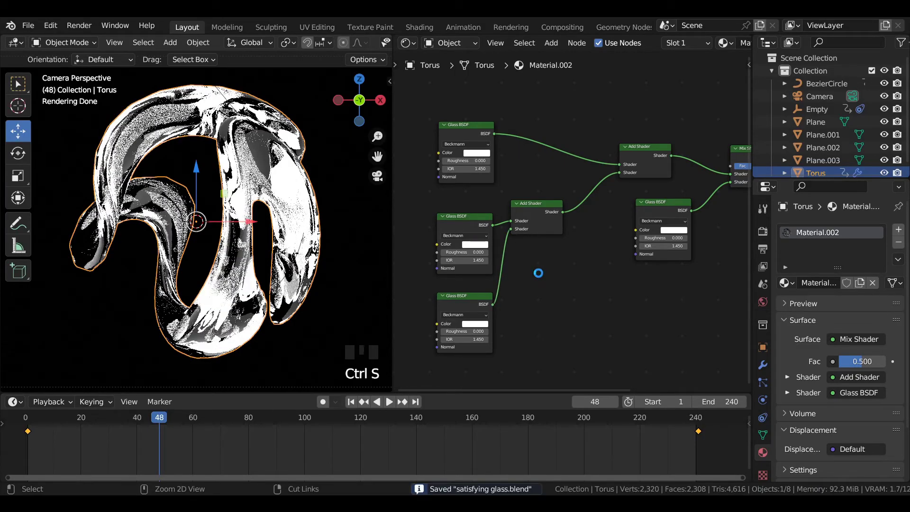
pyautogui.hotkey('ctrl', 's')
pyautogui.hotkey('ctrl', 's')
pyautogui.hotkey('ctrl', 's')
pyautogui.hotkey('ctrl', 's')
pyautogui.hotkey('ctrl', 's')
pyautogui.click(478, 153)
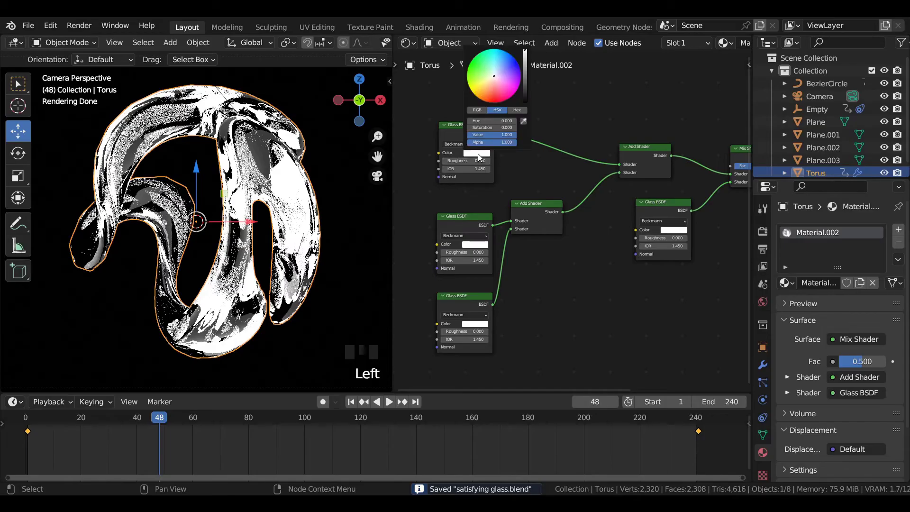
pyautogui.moveTo(493, 121); pyautogui.dragTo(514, 128)
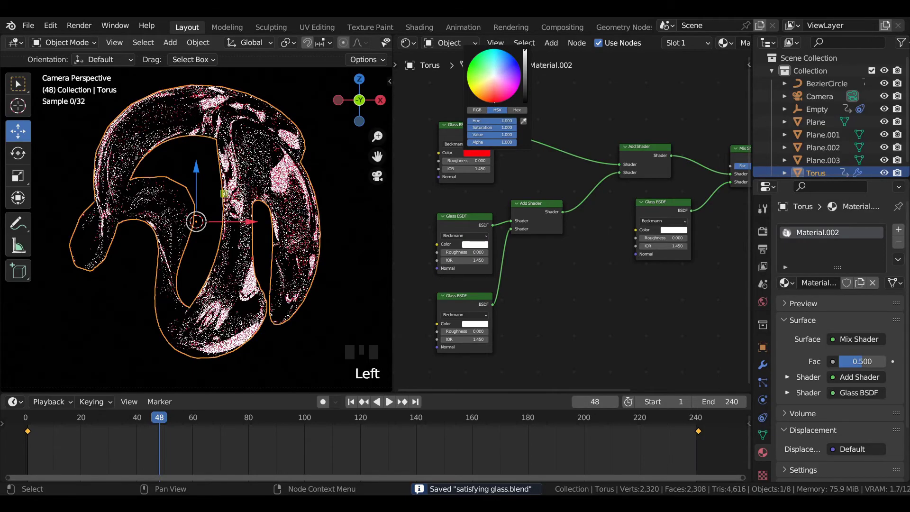
pyautogui.click(476, 245)
pyautogui.click(473, 166)
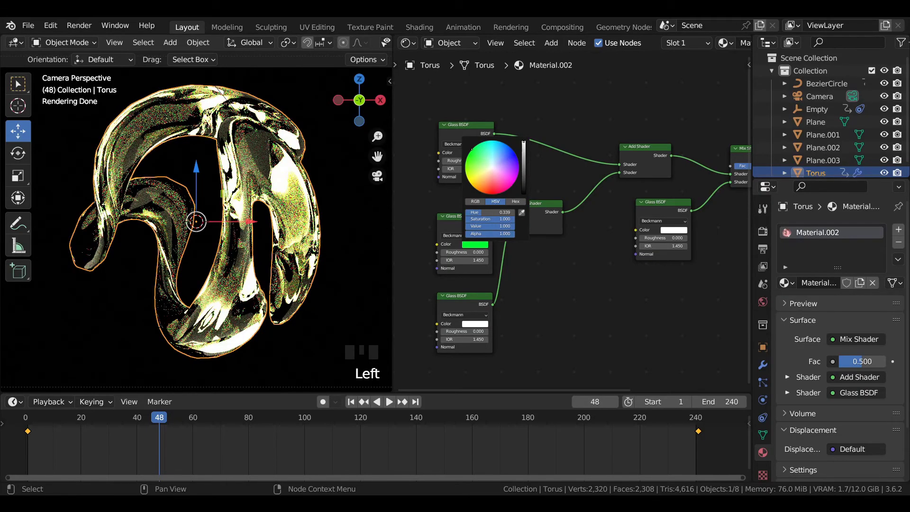
pyautogui.click(476, 326)
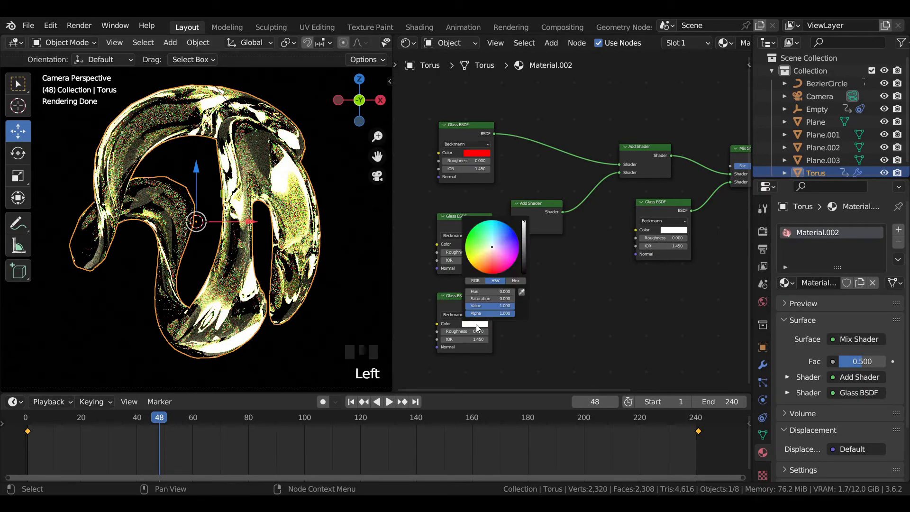
pyautogui.moveTo(488, 251); pyautogui.dragTo(495, 246)
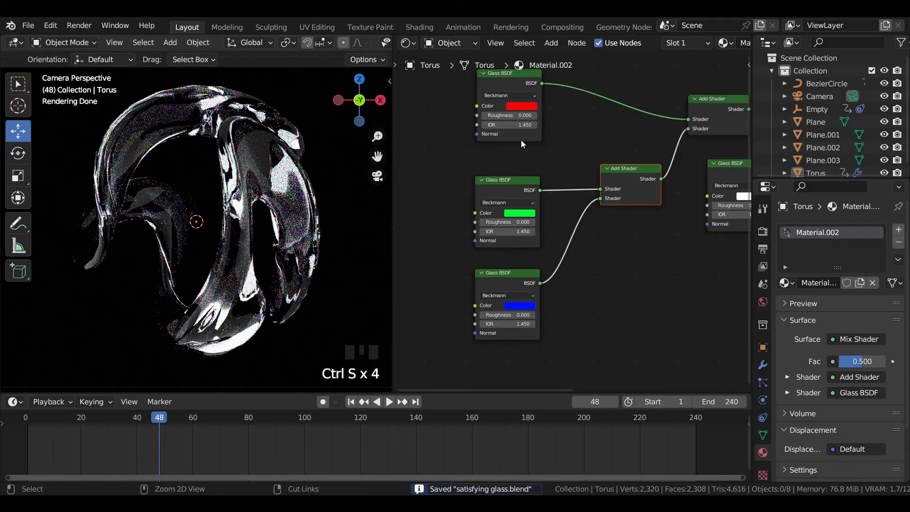
# Save and set the top glass IOR to 1.330 and the bottom to 1.600
pyautogui.hotkey('ctrl', 's')
pyautogui.hotkey('ctrl', 's')
pyautogui.moveTo(514, 127); pyautogui.dragTo(499, 126)
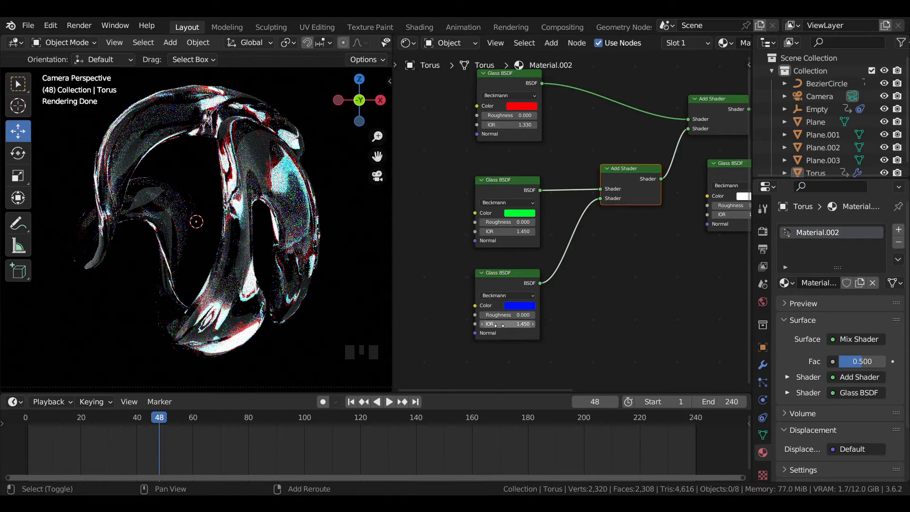
pyautogui.keyDown('shift'); pyautogui.moveTo(499, 325); pyautogui.dragTo(527, 326); pyautogui.keyUp('shift')
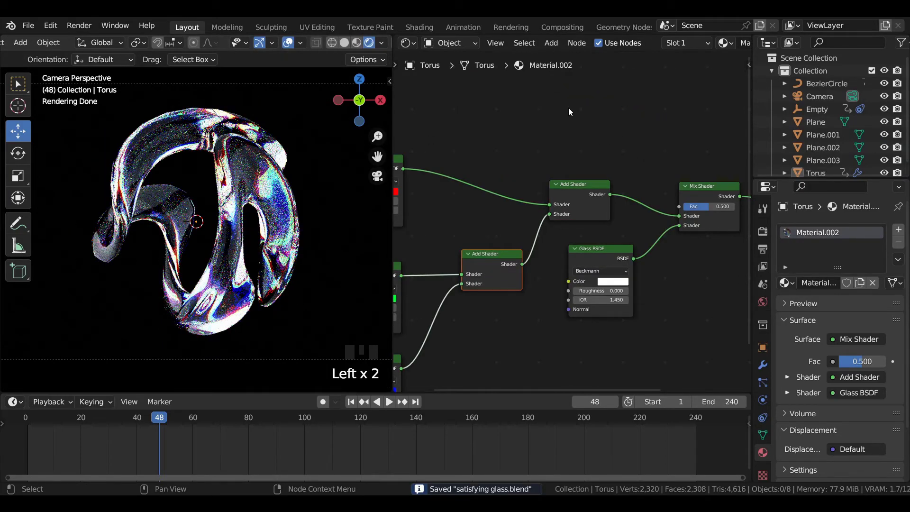
# Add a Fresnel node and feed it into the Mix Shader factor
pyautogui.hotkey('shift', 'a')
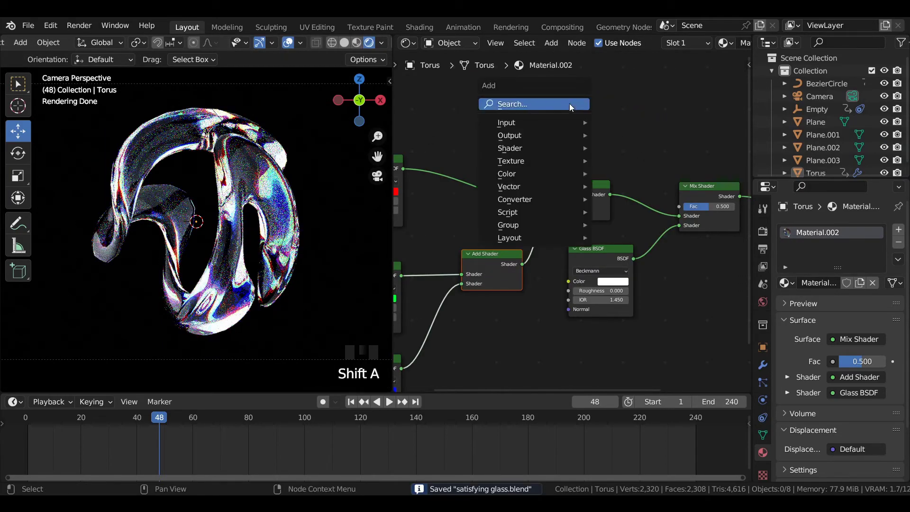
pyautogui.write('fres')
pyautogui.click(600, 126)
pyautogui.moveTo(606, 110); pyautogui.dragTo(680, 206)
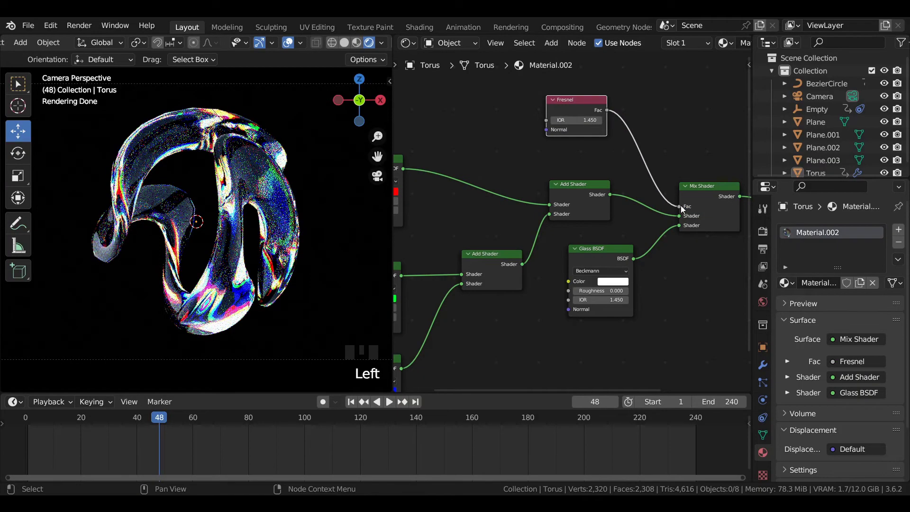
# Limit the viewport render to a region around the camera frame
pyautogui.scroll(-3, 263, 189)
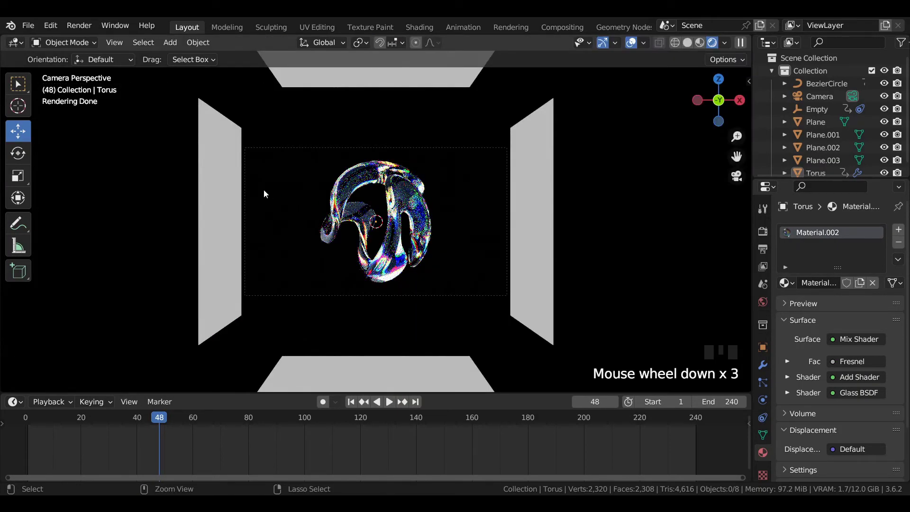
pyautogui.hotkey('ctrl', 'b')
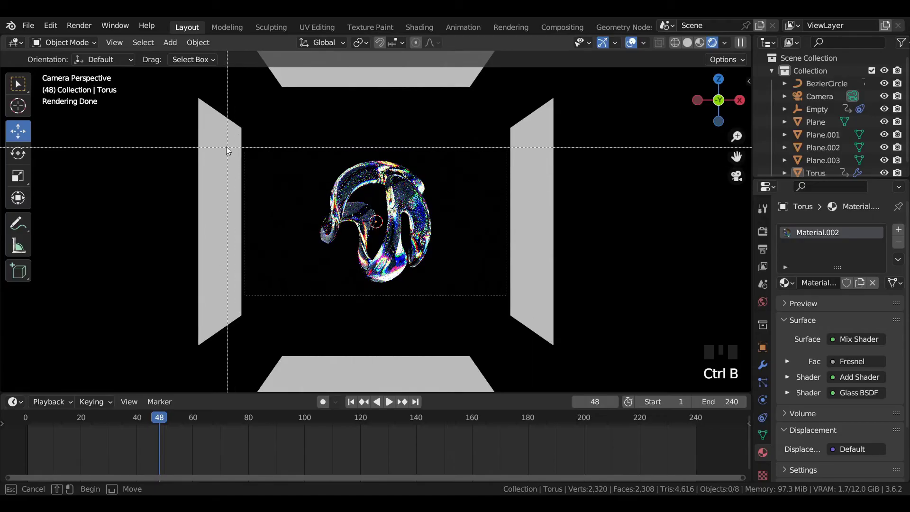
pyautogui.moveTo(239, 136); pyautogui.dragTo(522, 339)
pyautogui.moveTo(540, 393); pyautogui.dragTo(540, 455)
pyautogui.scroll(4, 357, 240)
# Save the file and render the current frame with Render Image
pyautogui.hotkey('ctrl', 's')
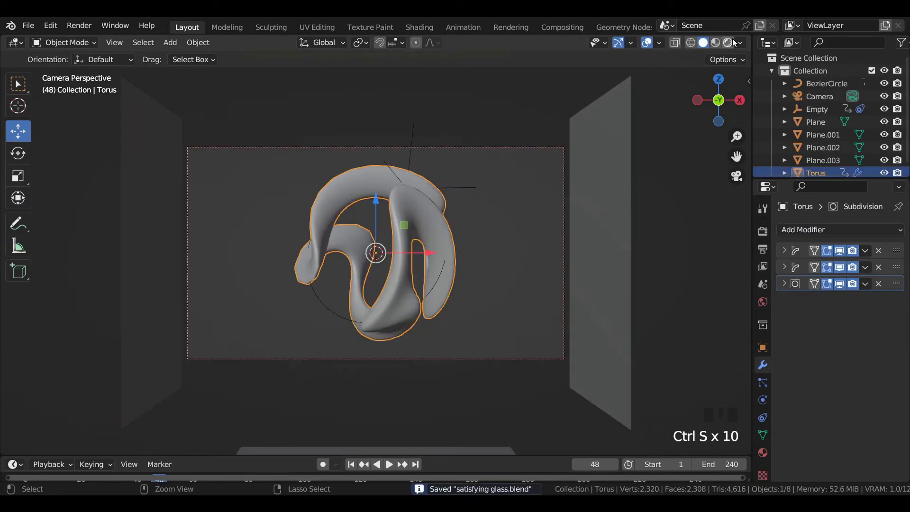
pyautogui.click(79, 26)
pyautogui.click(107, 40)
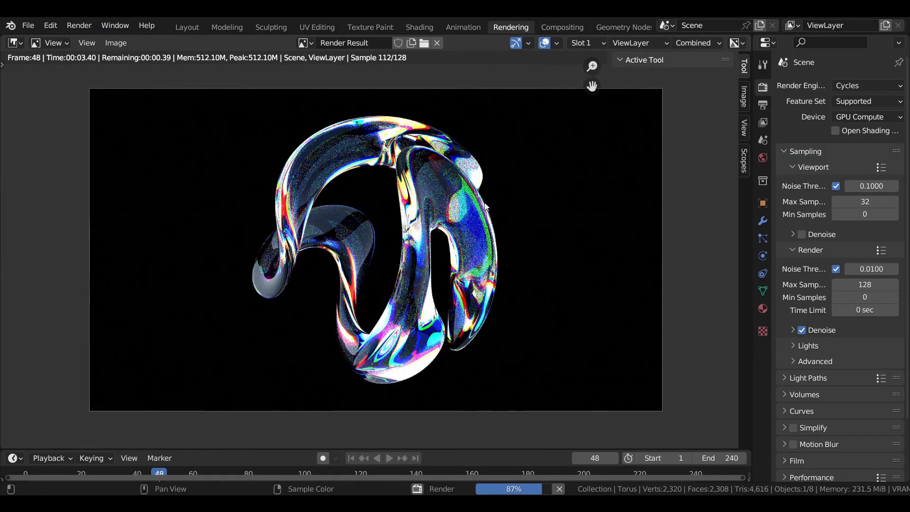
pyautogui.scroll(1, 476, 179)
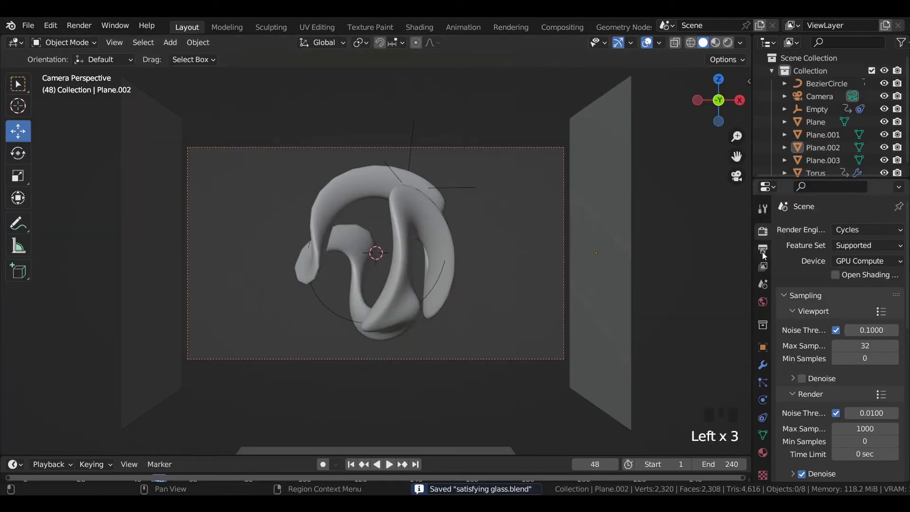
# Set the output frame rate to 30 fps
pyautogui.click(762, 249)
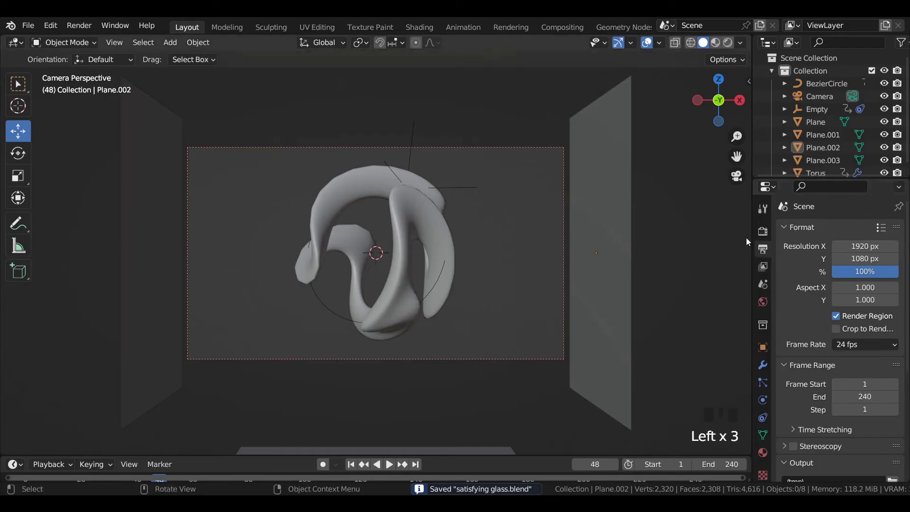
pyautogui.click(858, 346)
pyautogui.click(860, 253)
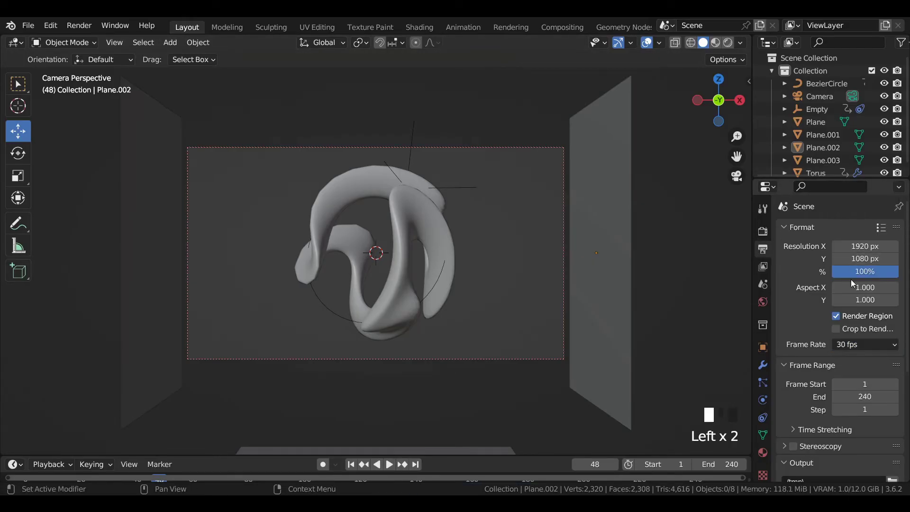
pyautogui.scroll(-6, 847, 287)
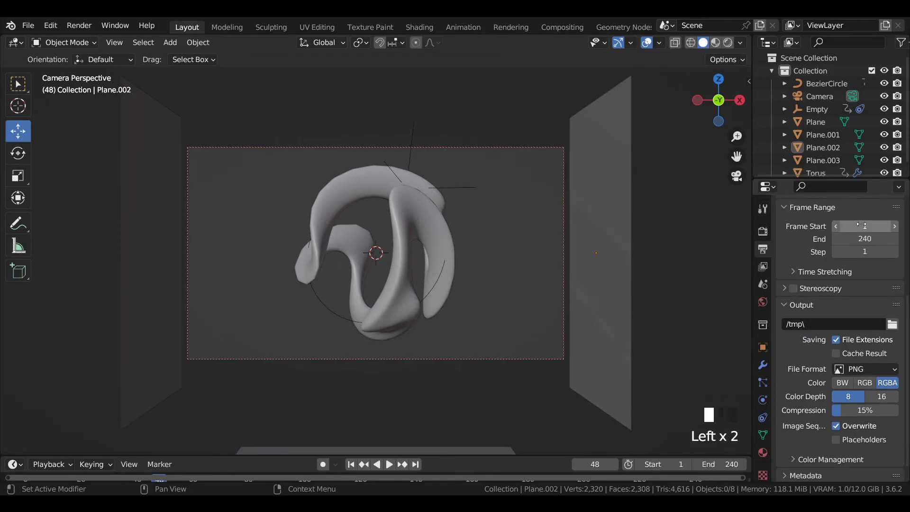
pyautogui.scroll(-1, 814, 275)
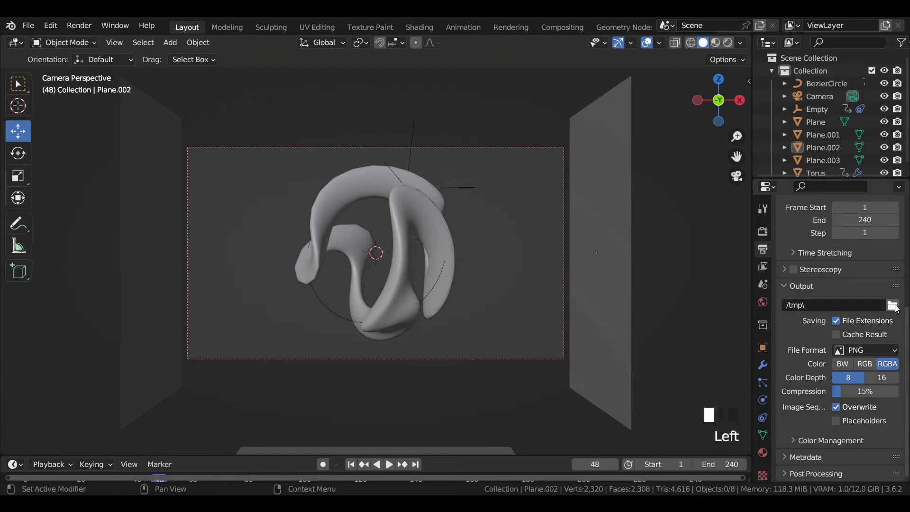
# Output FFmpeg video in an MPEG-4 container at Perceptually Lossless quality
pyautogui.click(850, 352)
pyautogui.click(855, 414)
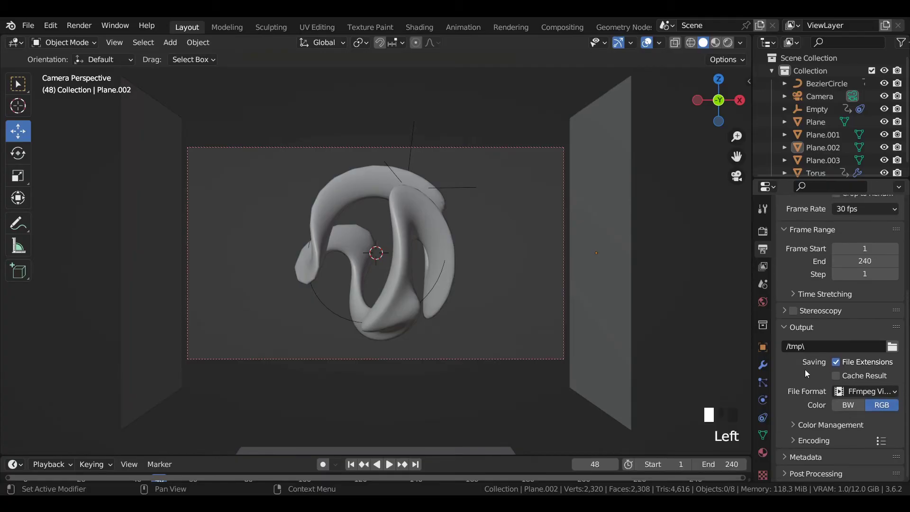
pyautogui.click(807, 438)
pyautogui.scroll(-5, 817, 393)
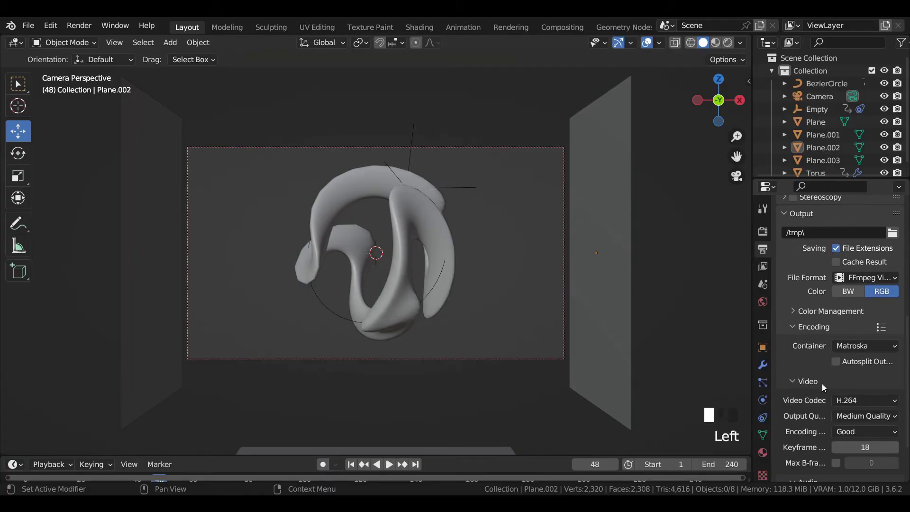
pyautogui.click(852, 347)
pyautogui.click(848, 304)
pyautogui.scroll(-3, 844, 351)
pyautogui.click(844, 351)
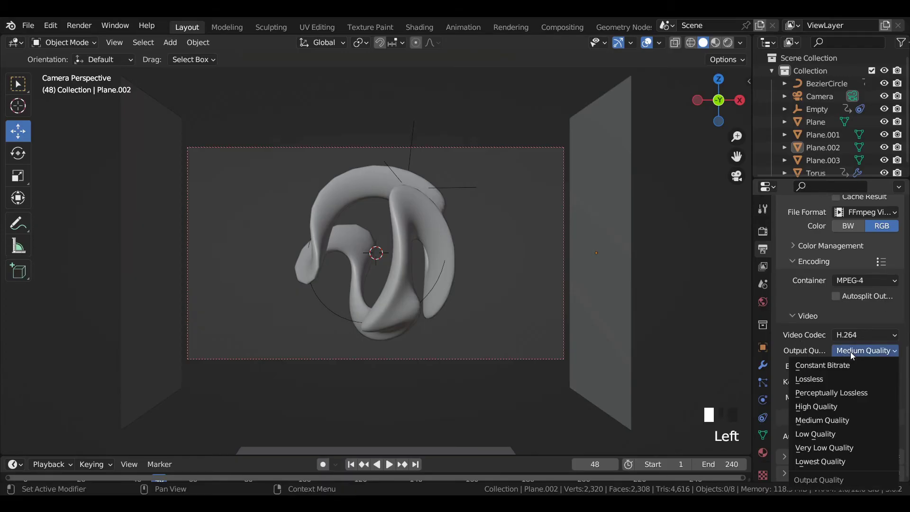
pyautogui.click(842, 392)
pyautogui.scroll(12, 816, 351)
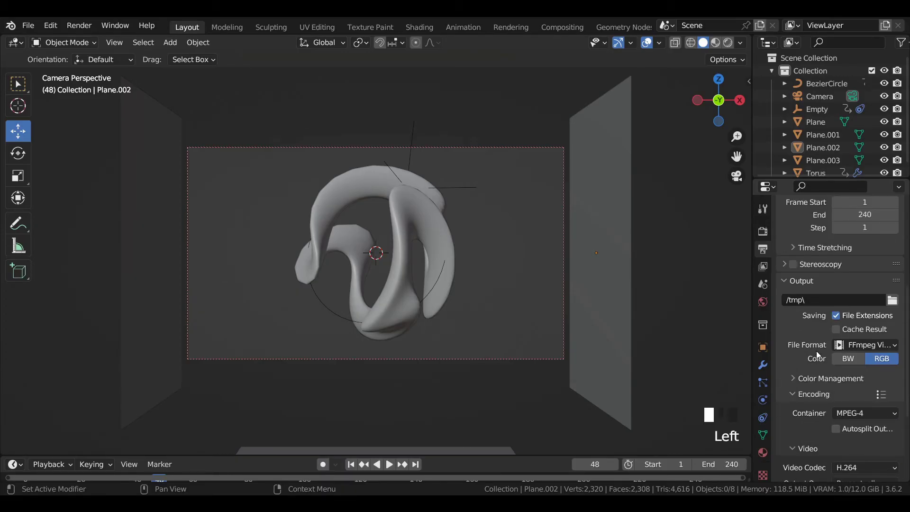
# Save the file and set the frame rate to 30 fps
pyautogui.click(79, 25)
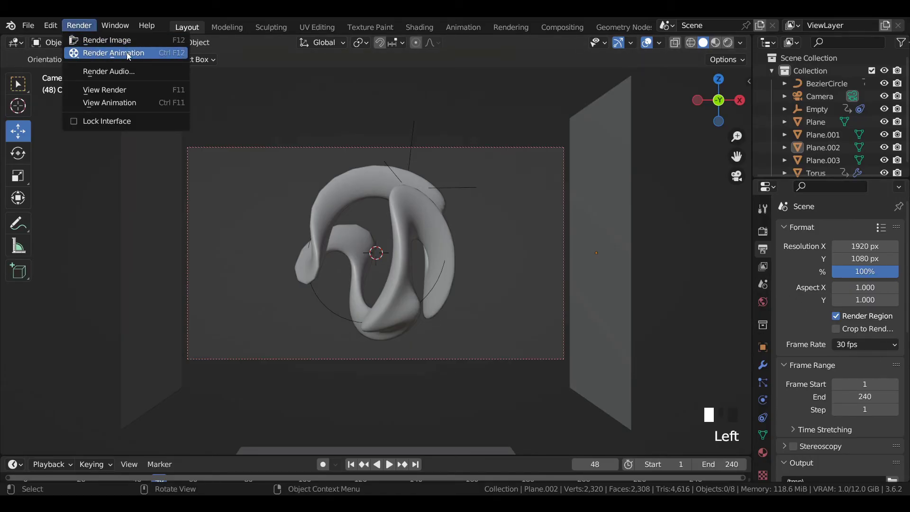
pyautogui.scroll(-5, 447, 214)
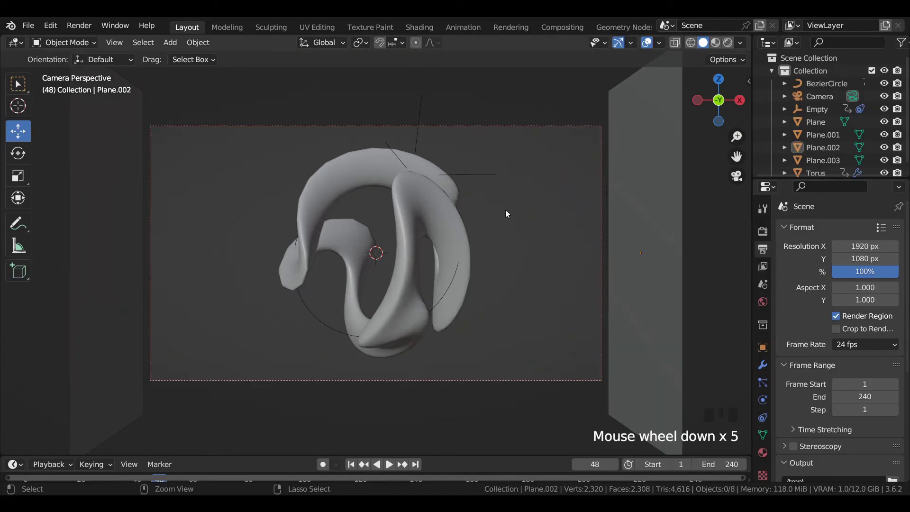
pyautogui.hotkey('ctrl', 's')
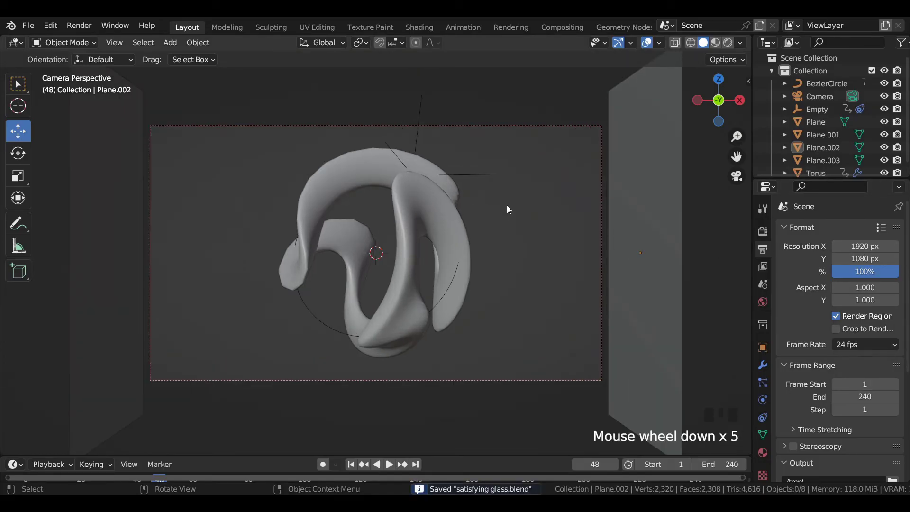
pyautogui.scroll(-3, 806, 296)
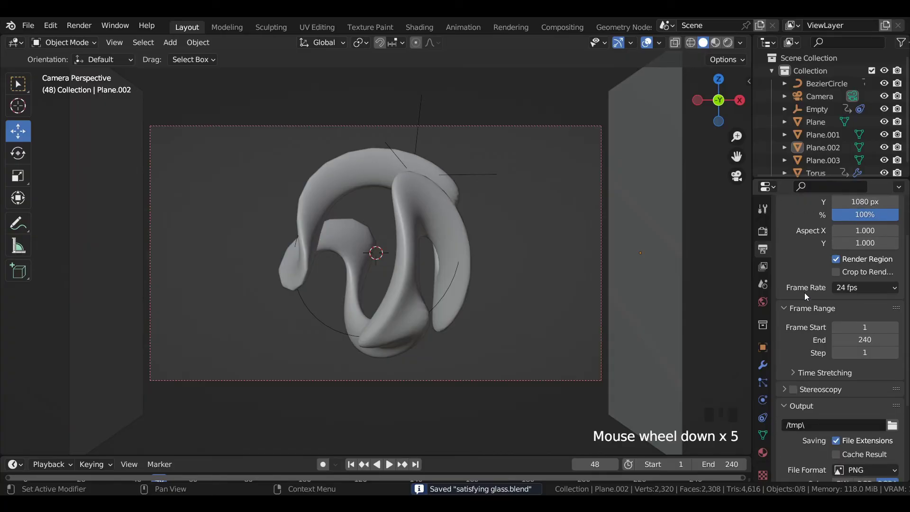
pyautogui.click(852, 287)
pyautogui.click(853, 353)
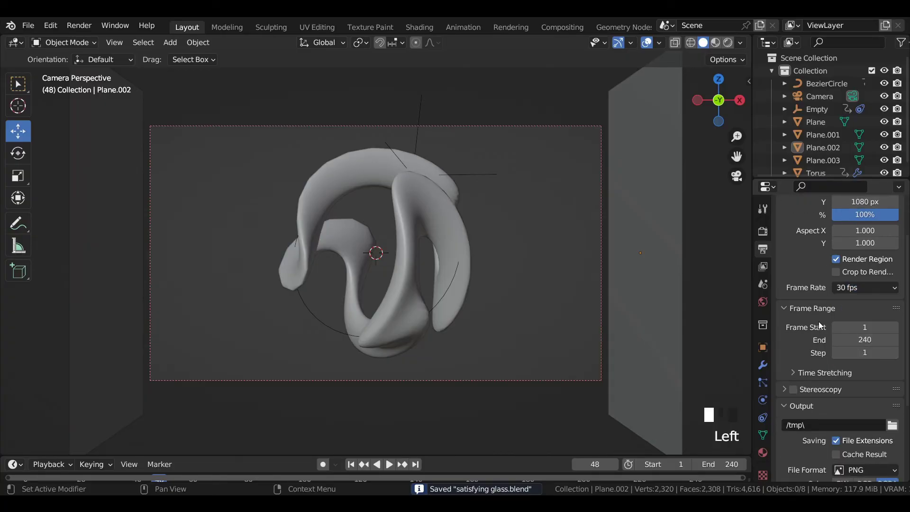
# Set PNG compression to 0% and leave colour depth on 8 bit
pyautogui.scroll(-6, 819, 325)
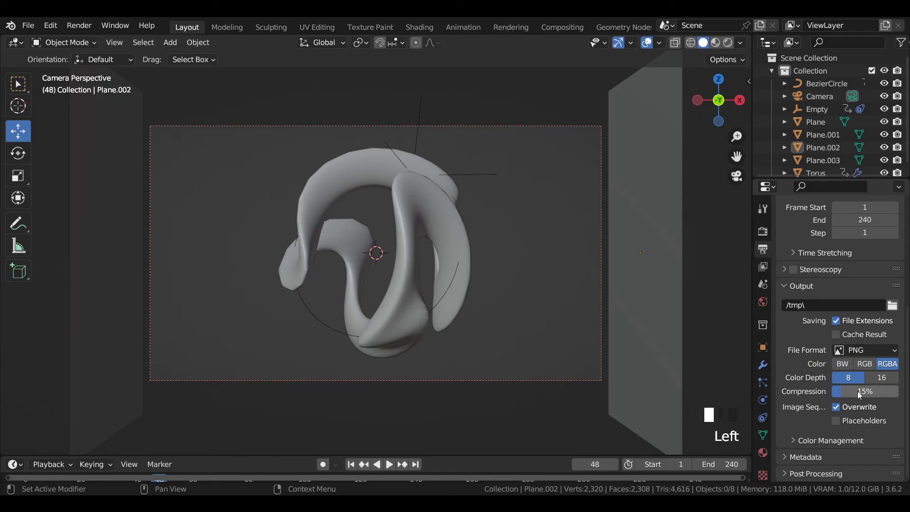
pyautogui.moveTo(858, 391); pyautogui.dragTo(836, 391)
pyautogui.click(882, 378)
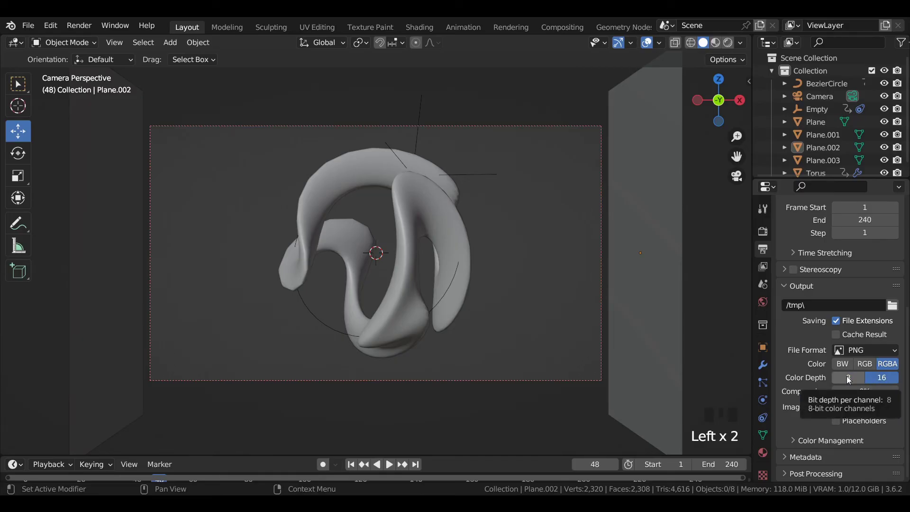
pyautogui.click(848, 378)
pyautogui.click(880, 379)
pyautogui.click(838, 379)
pyautogui.click(875, 379)
pyautogui.click(847, 379)
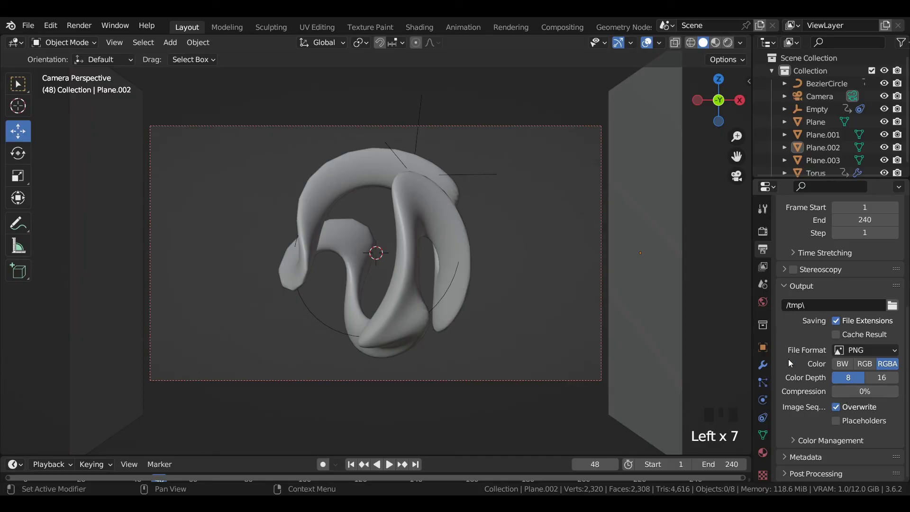
# Save 'satisfying glass.blend' with Ctrl+S, keeping the 8-bit RGBA PNG output, then open the Render menu
pyautogui.press('ctrl')
pyautogui.hotkey('ctrl', 's')
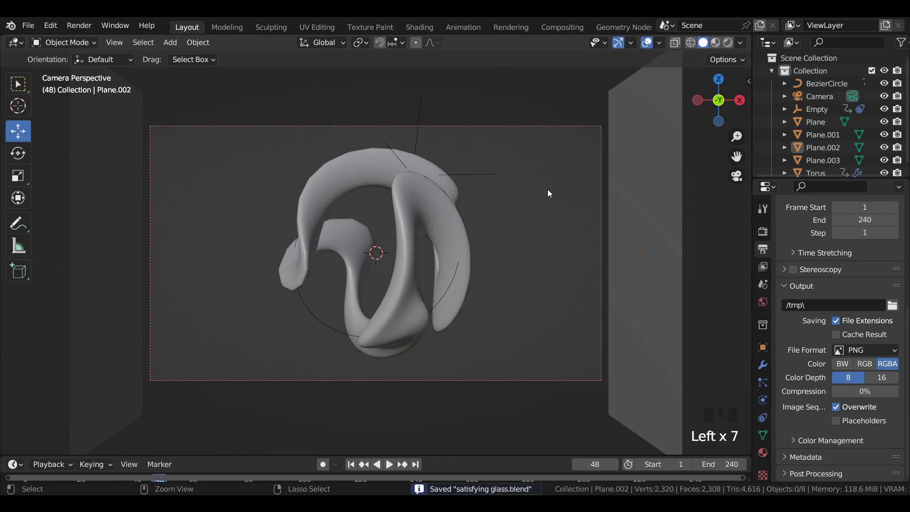
pyautogui.click(79, 26)
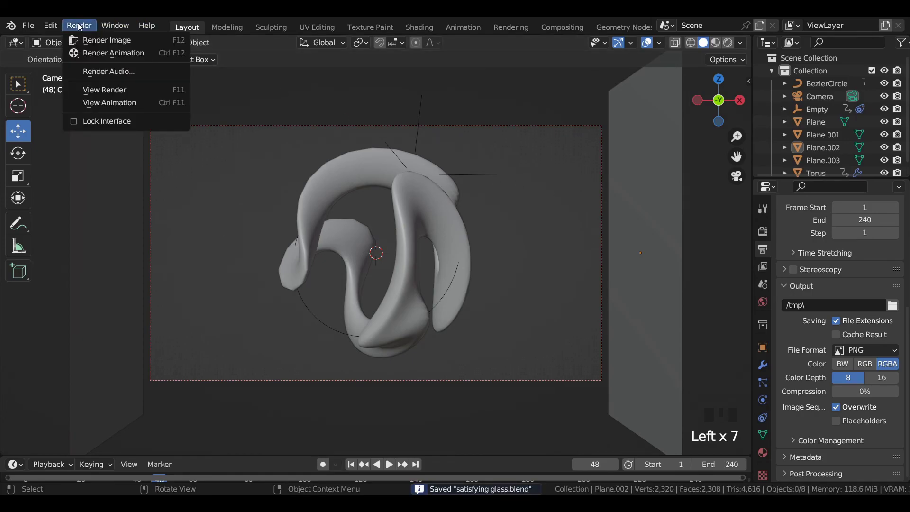